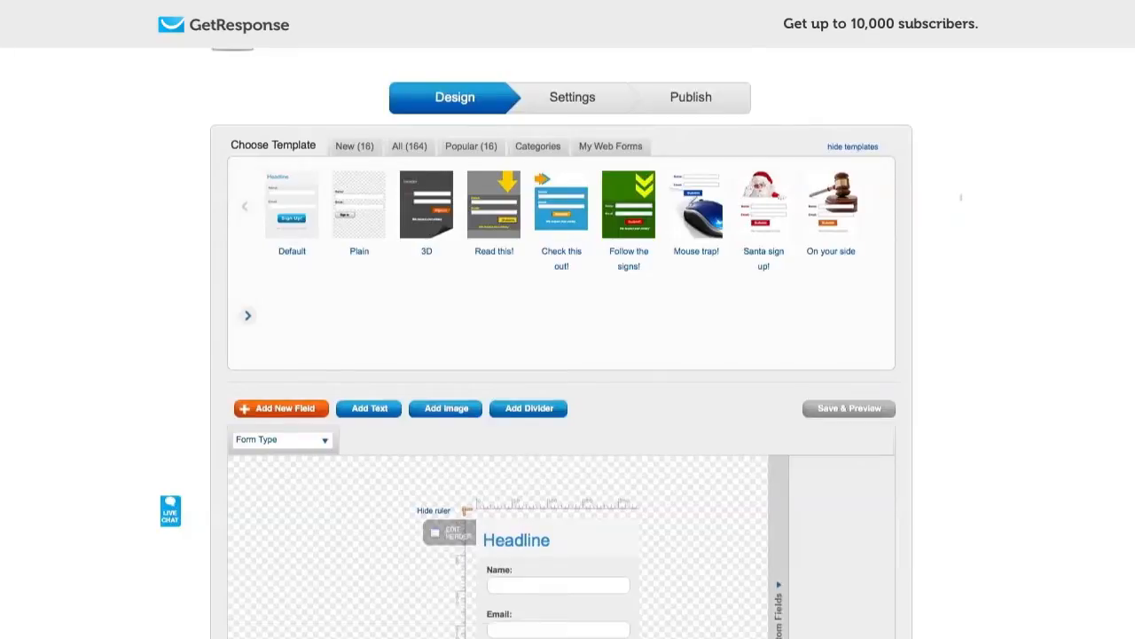
Replace the form's header text with "Sign up for weekly updates and get How to Start a Consignment Store free."
scroll(561, 346, "down", 3)
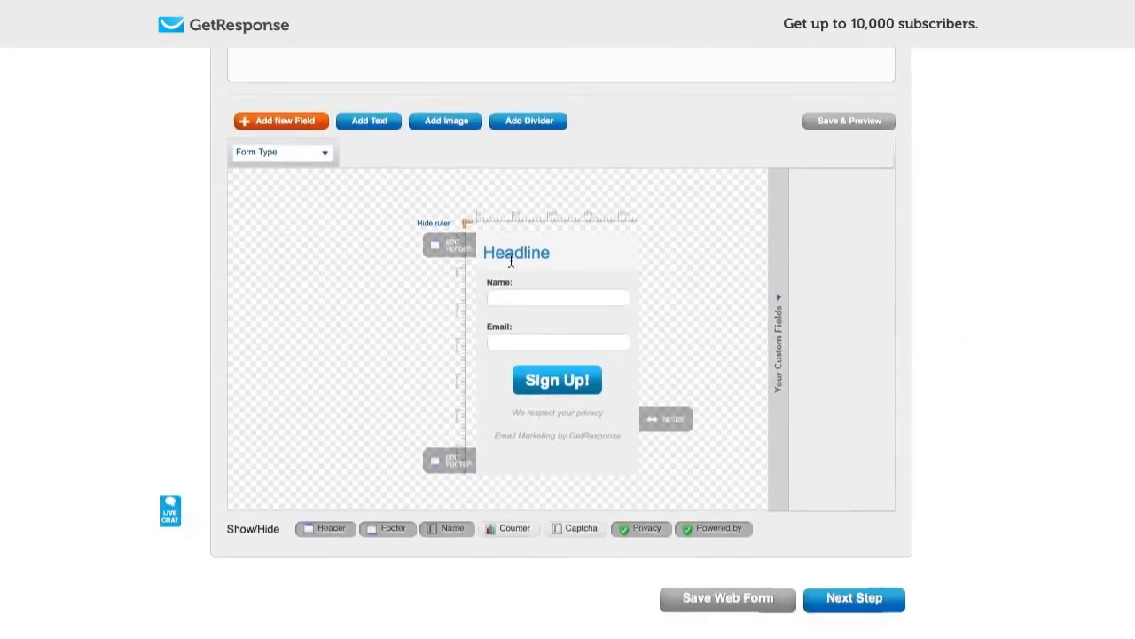
left_click(454, 248)
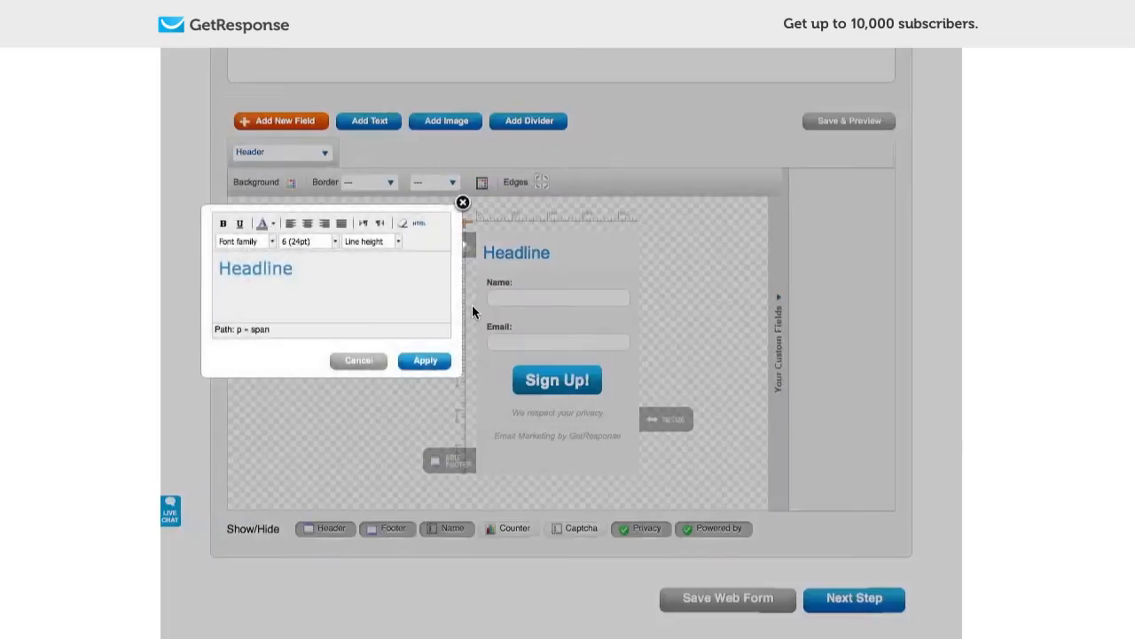
left_click_drag(306, 270, 200, 274)
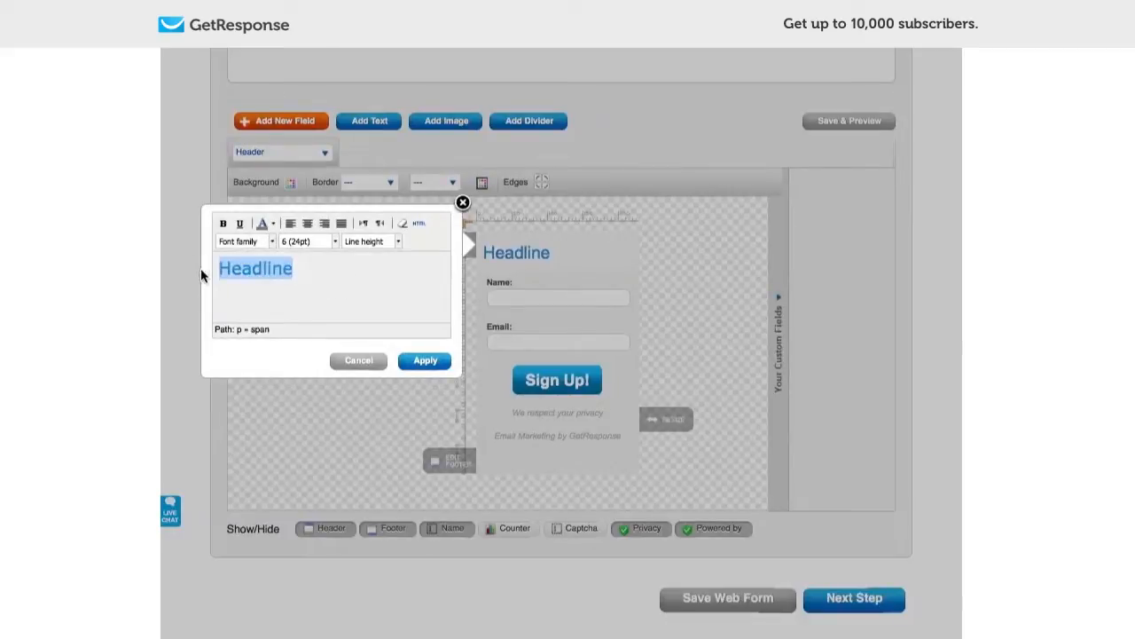
type("Sign up for ")
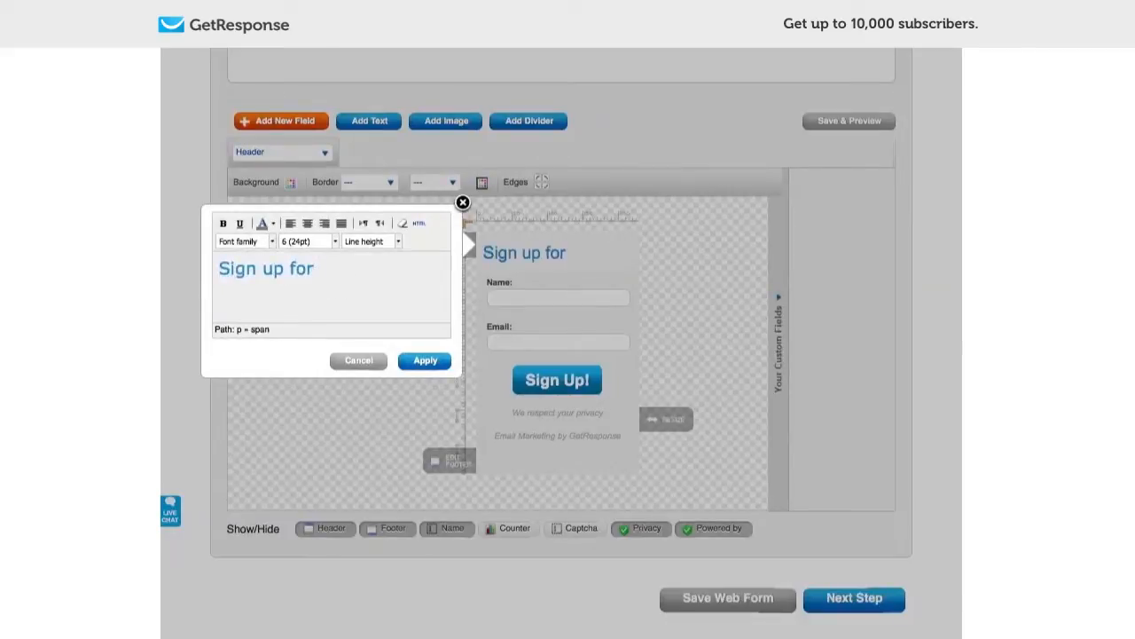
type("weekly updates and get")
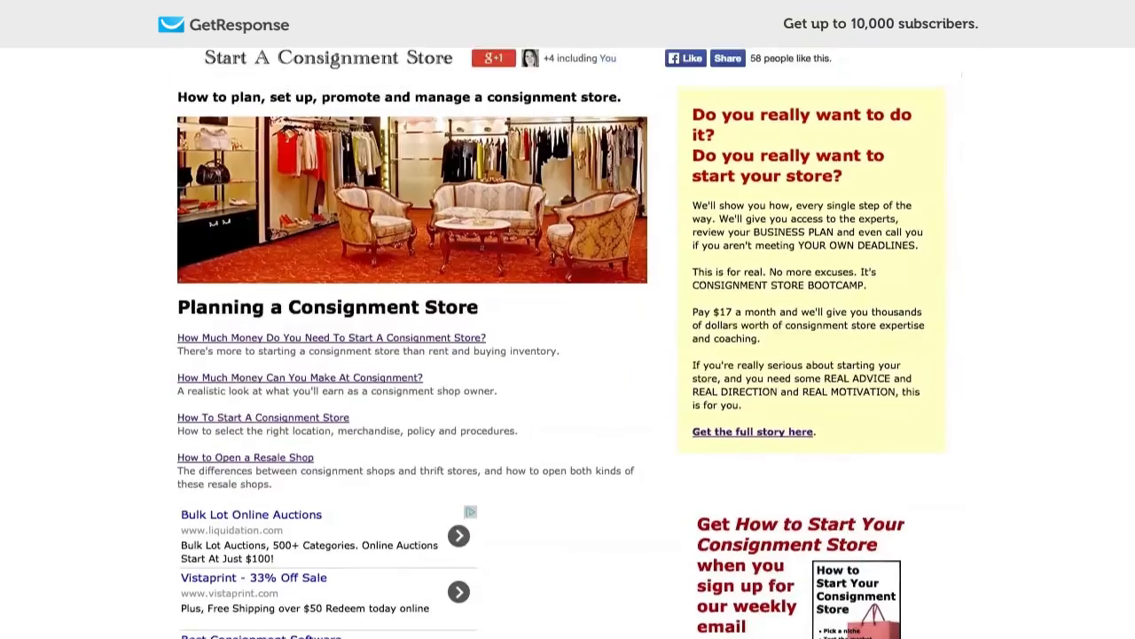
scroll(720, 352, "down", 5)
scroll(720, 352, "up", 1)
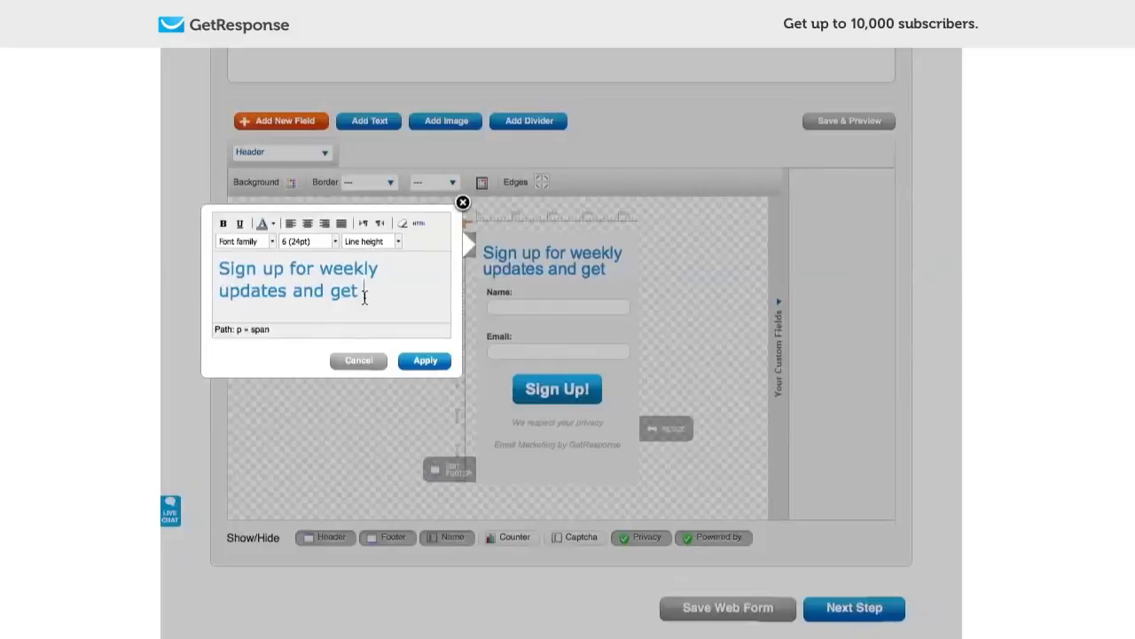
type("How to Start a")
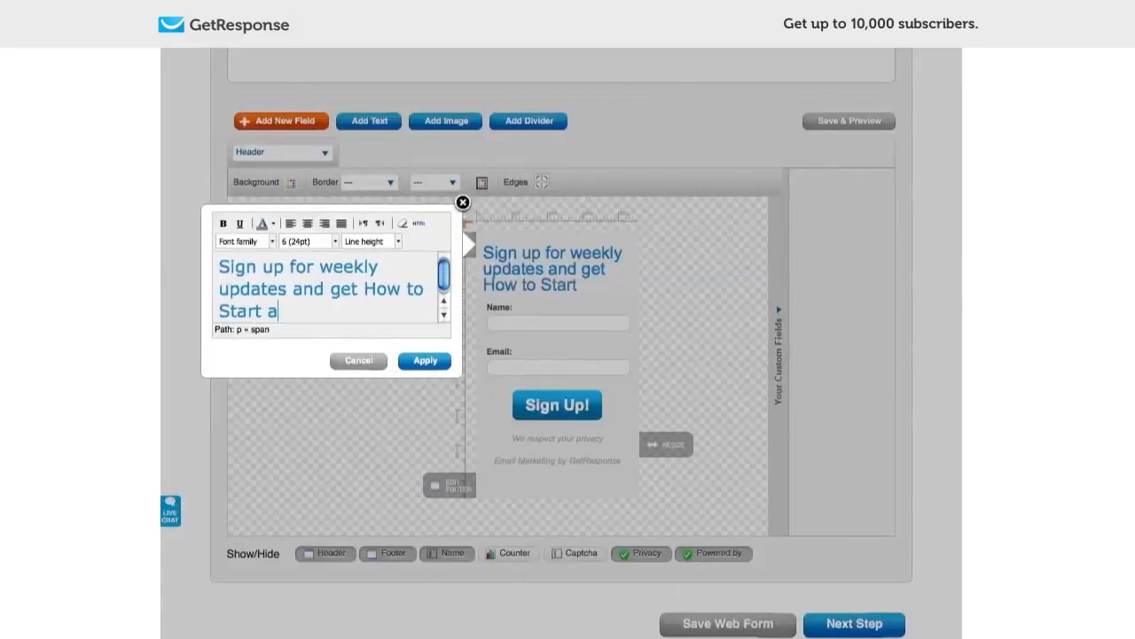
type(" Consignment Store")
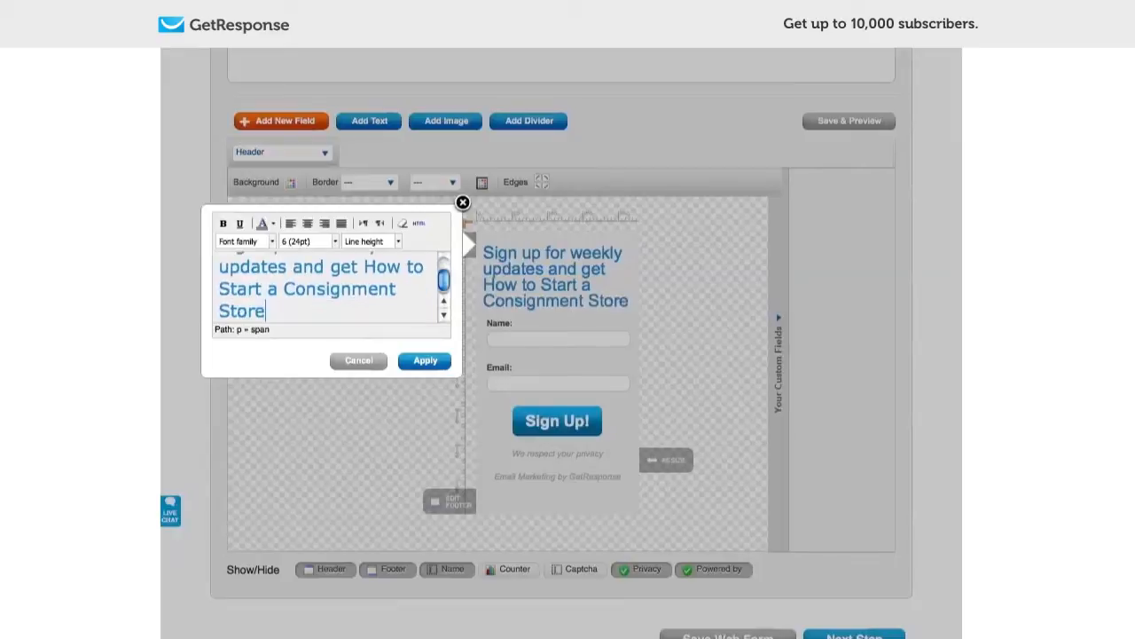
type(" free.")
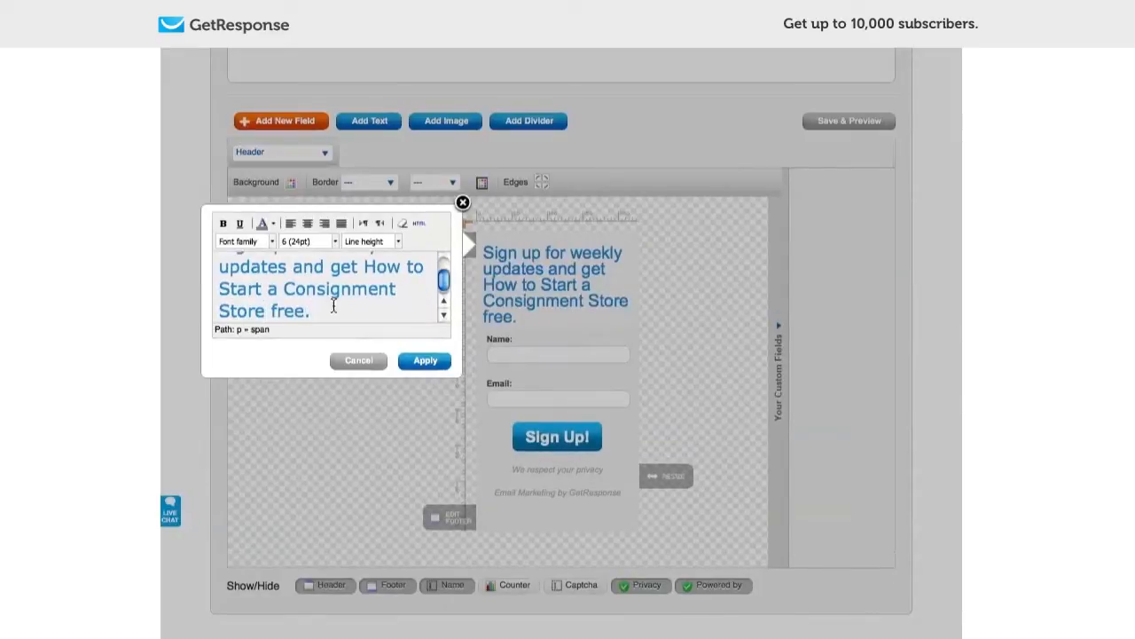
left_click_drag(319, 308, 198, 243)
left_click(273, 295)
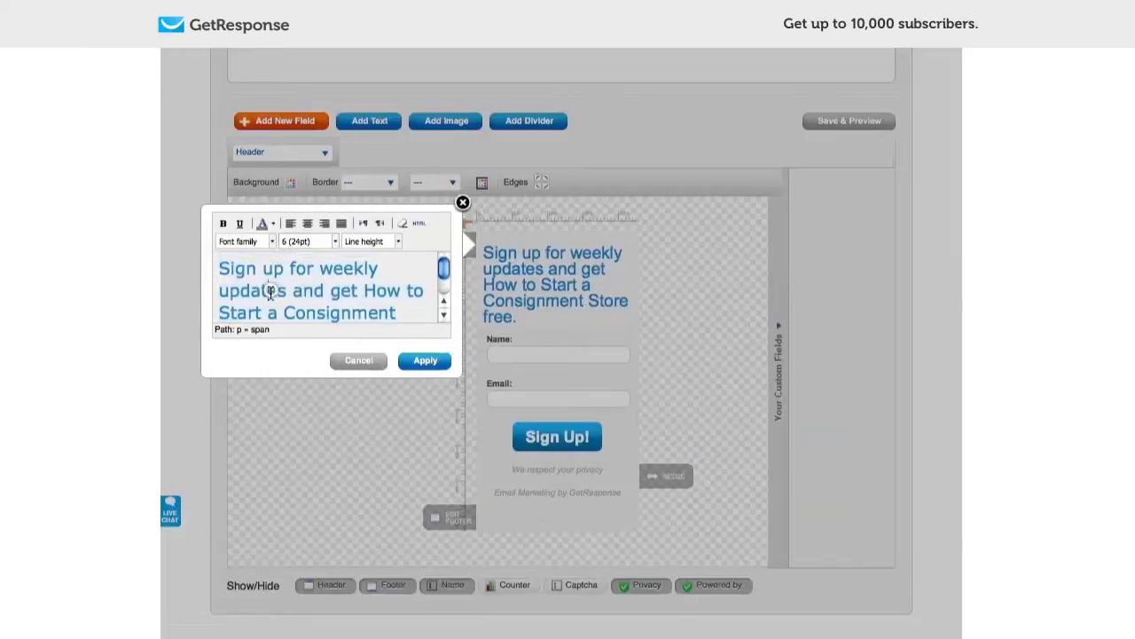
left_click_drag(286, 294, 222, 290)
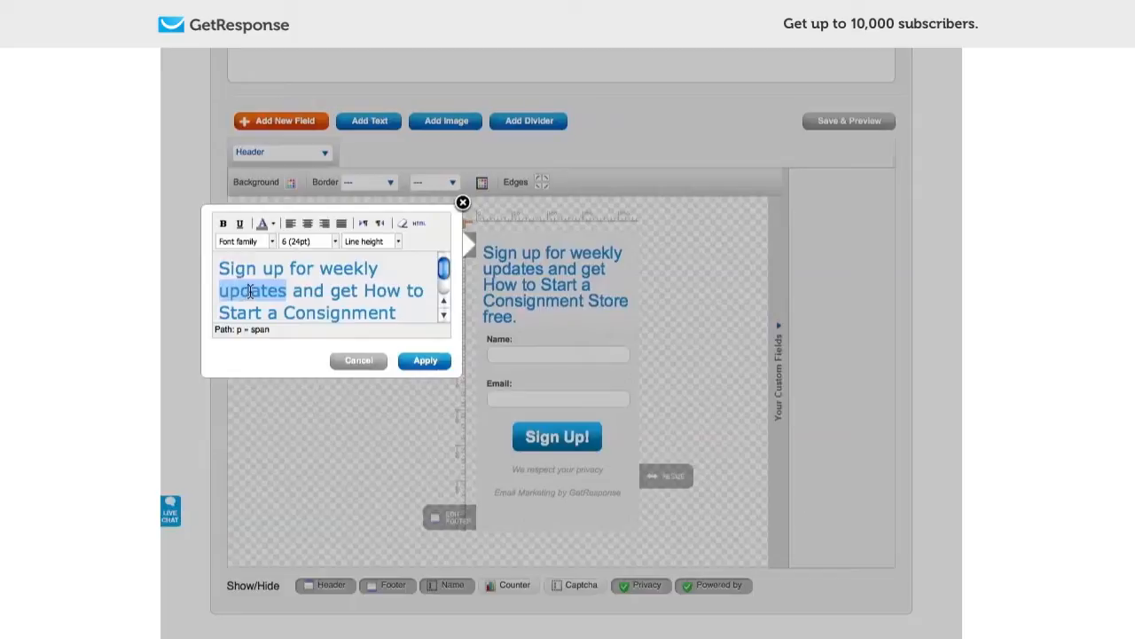
left_click(255, 291)
left_click_drag(319, 268, 397, 269)
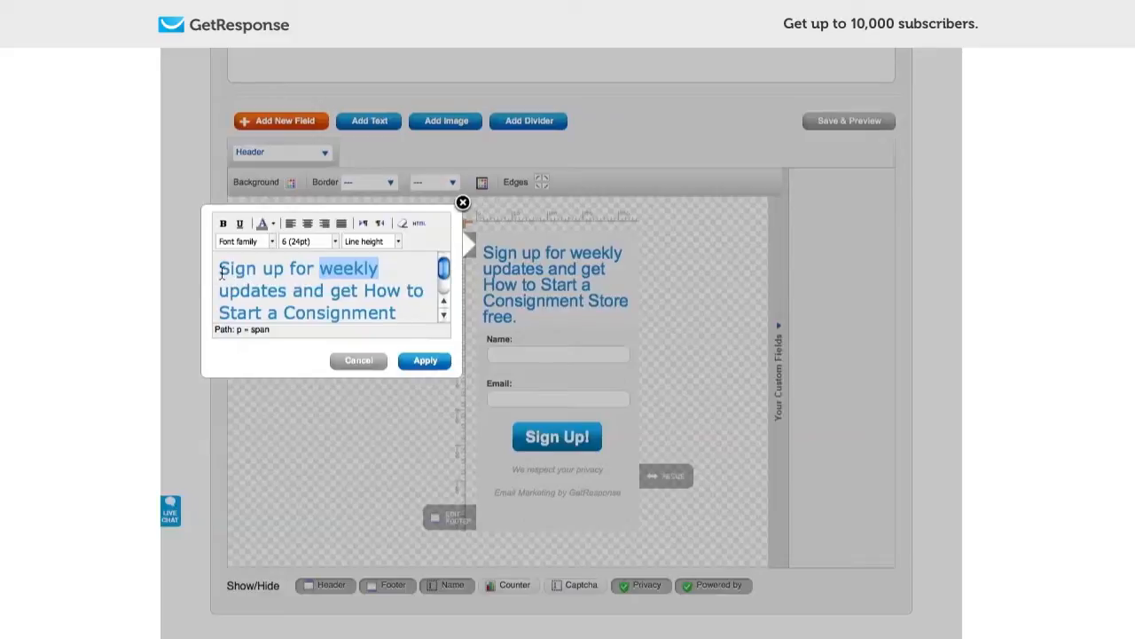
Format the whole header text at size 5 (18pt) in red and apply the changes
left_click_drag(217, 265, 275, 345)
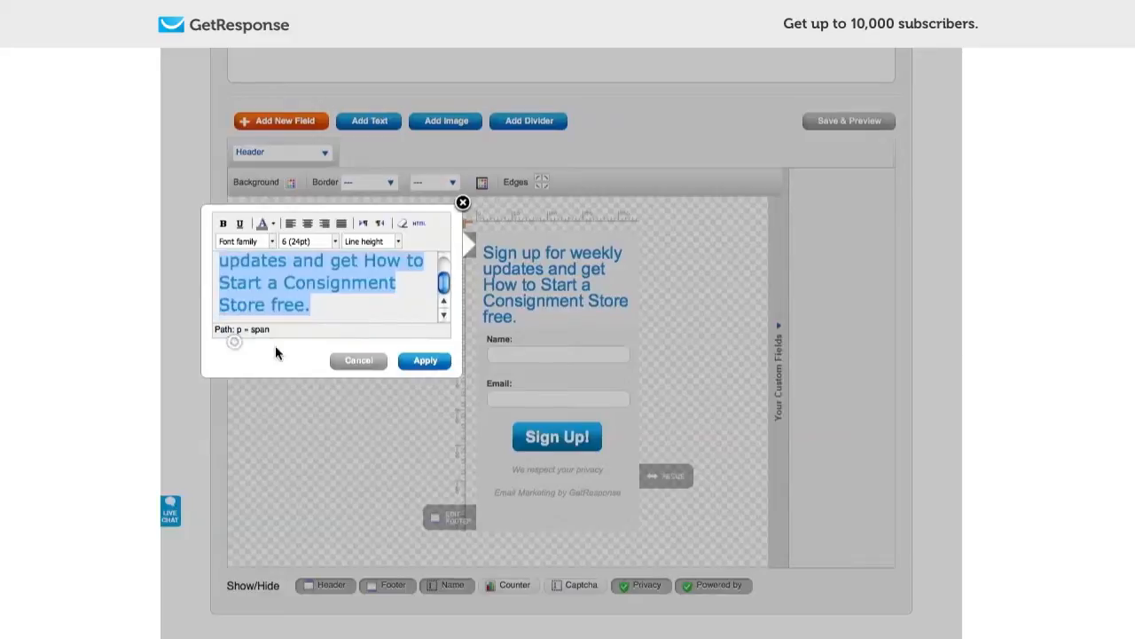
left_click(334, 241)
left_click(336, 340)
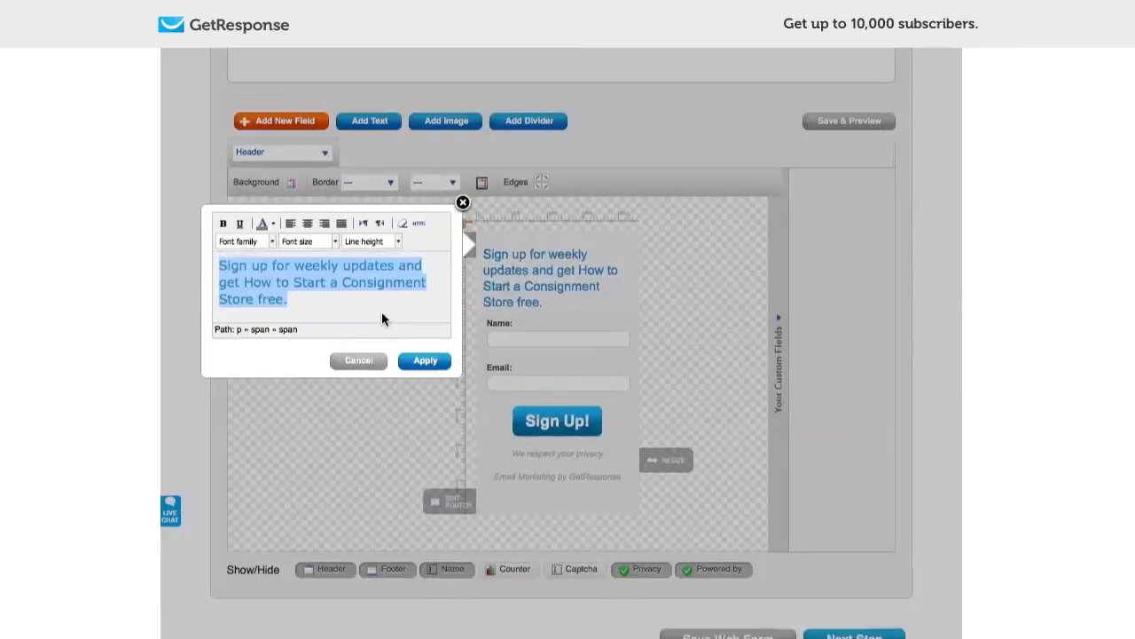
left_click(273, 224)
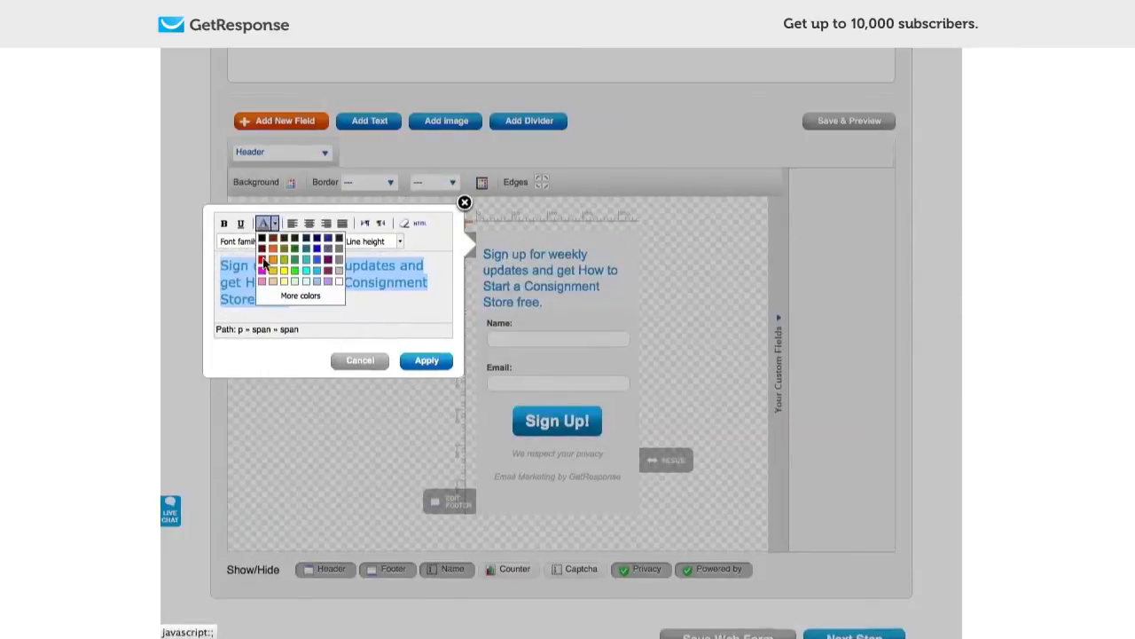
left_click(263, 264)
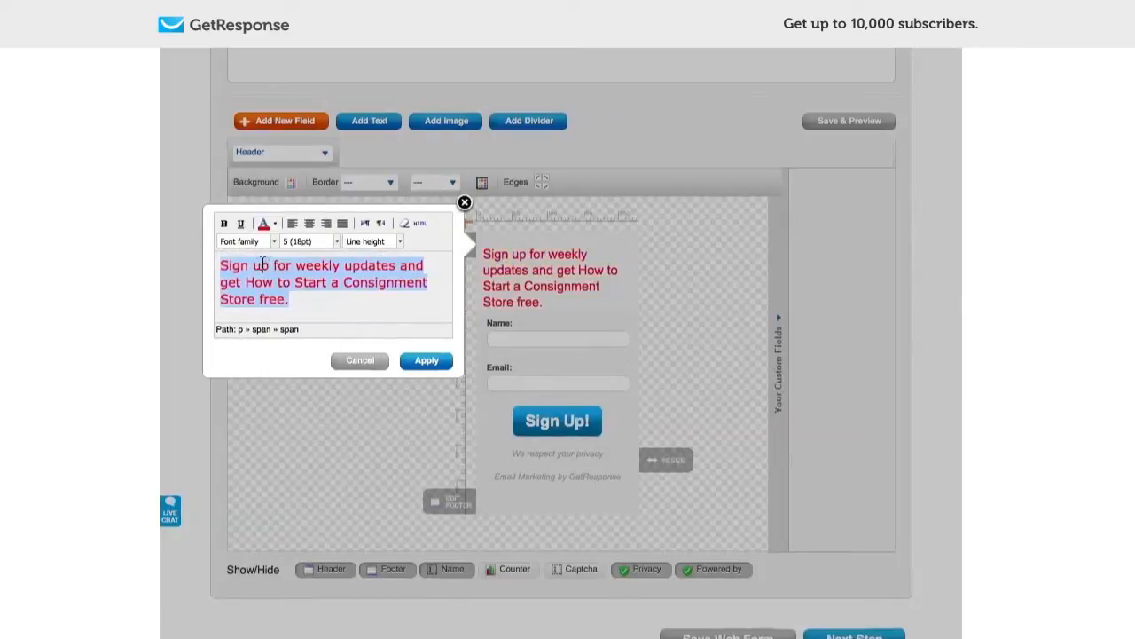
left_click(425, 362)
Change the submit button's label to "Sign Up", without the exclamation mark
mouse_move(607, 424)
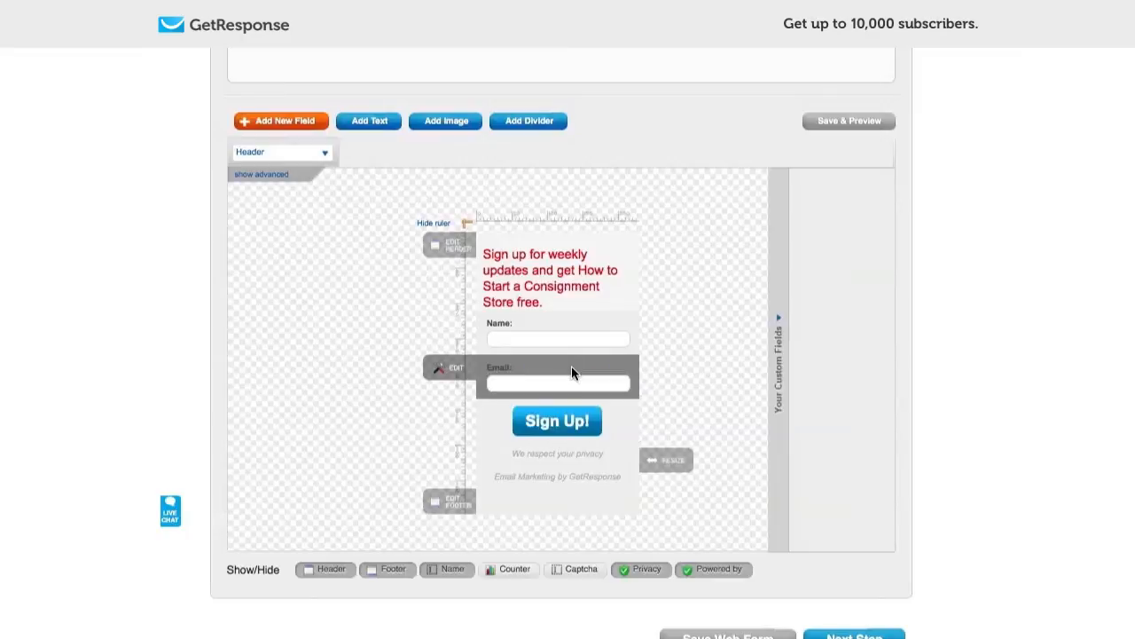
scroll(961, 260, "up", 1)
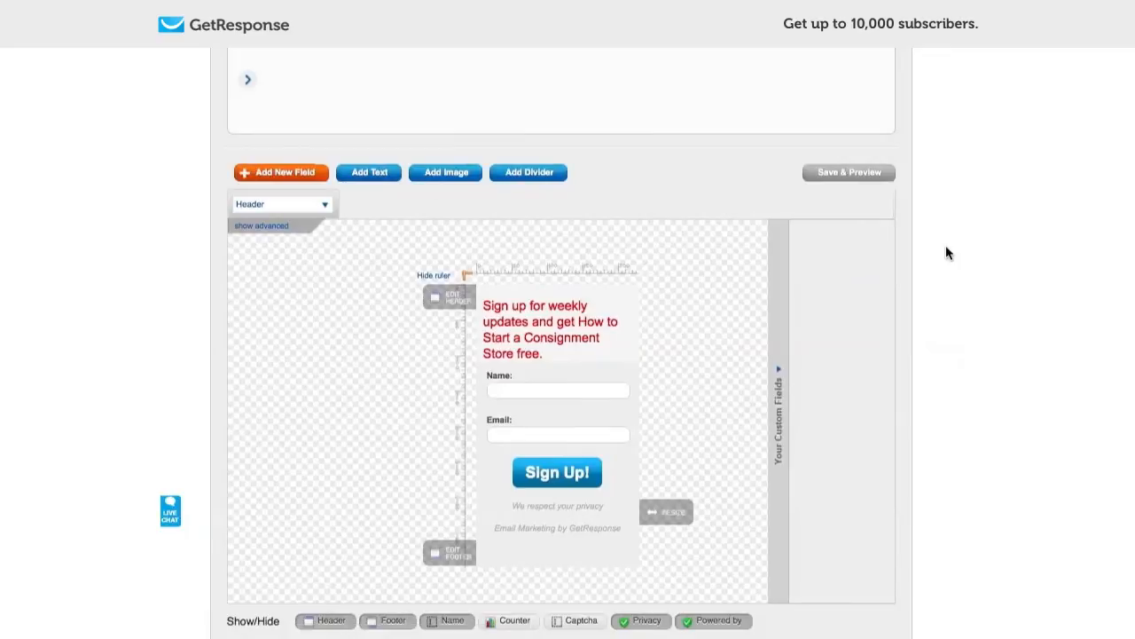
scroll(947, 254, "up", 5)
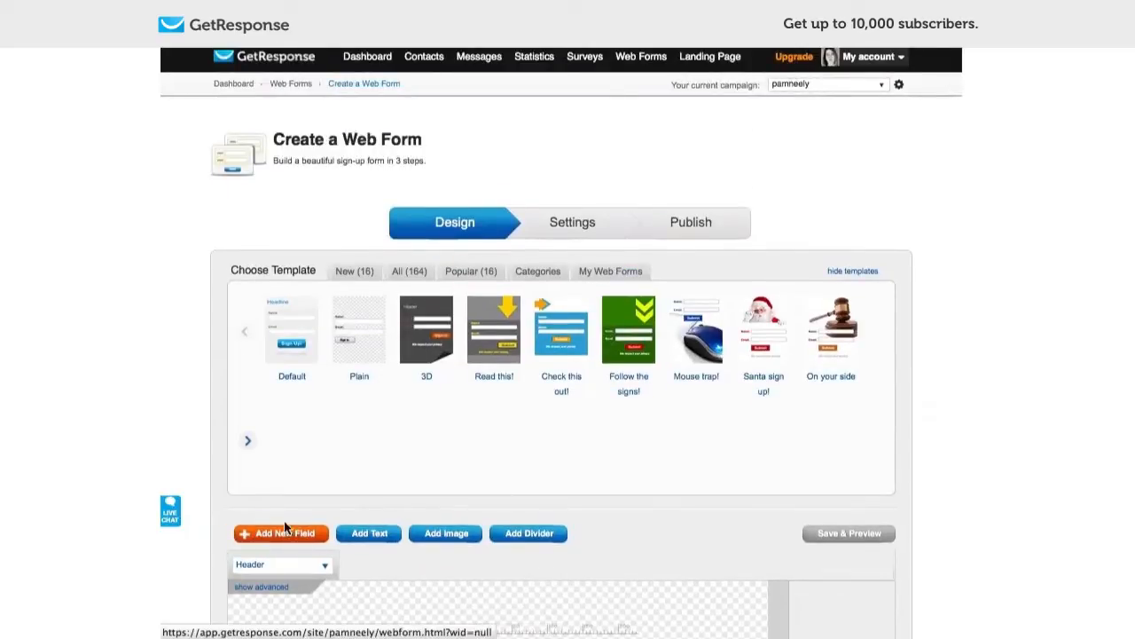
scroll(961, 221, "down", 4)
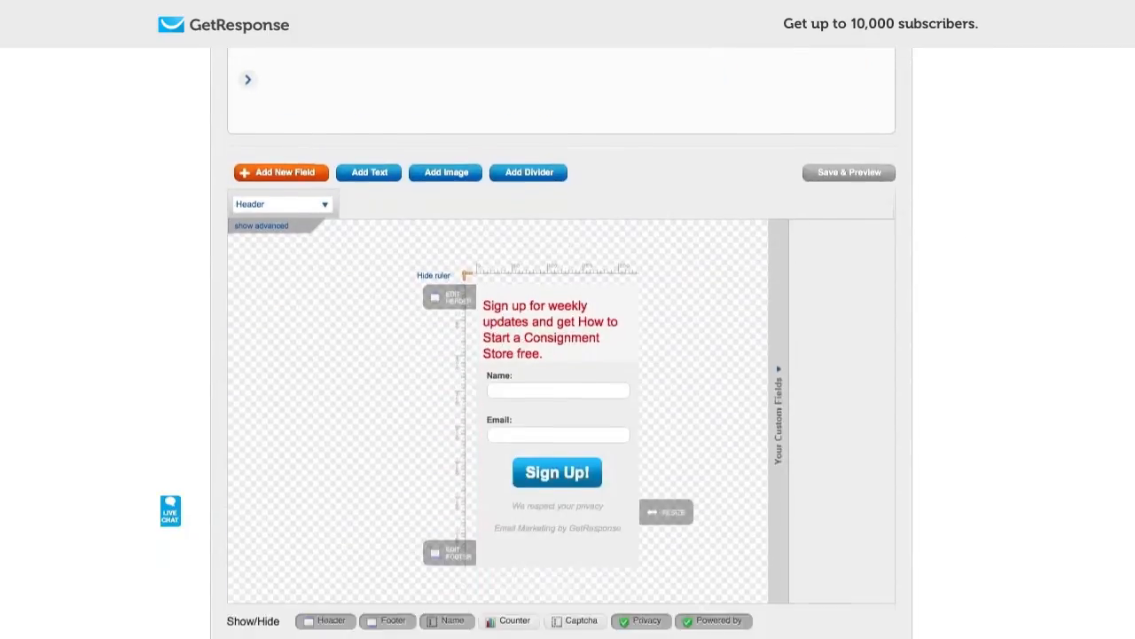
left_click(446, 466)
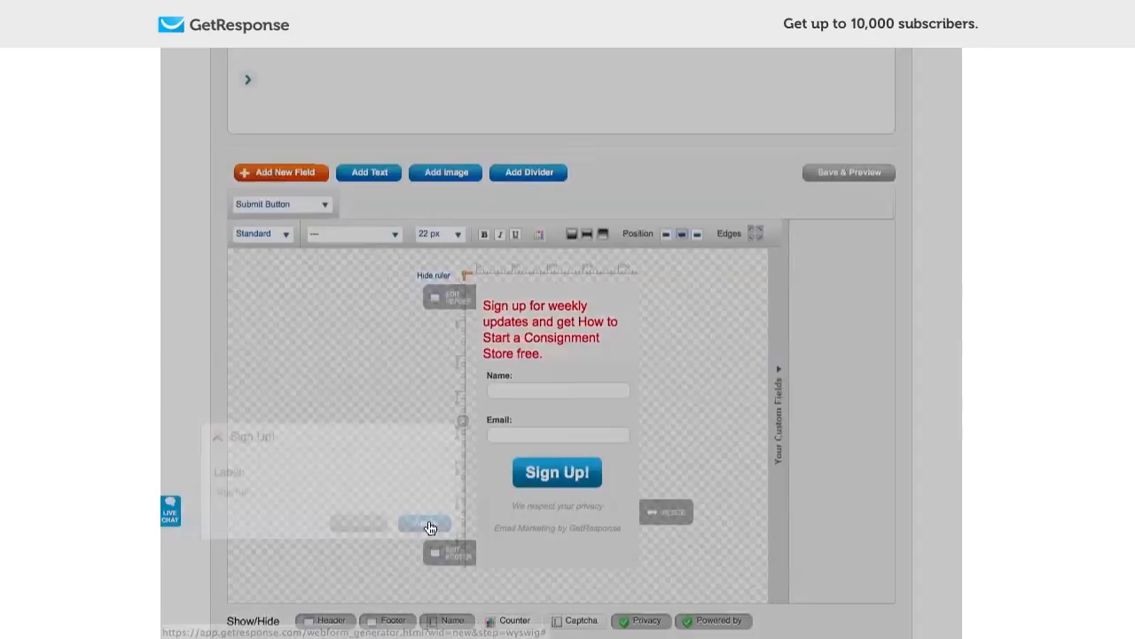
left_click(335, 494)
key("BackSpace")
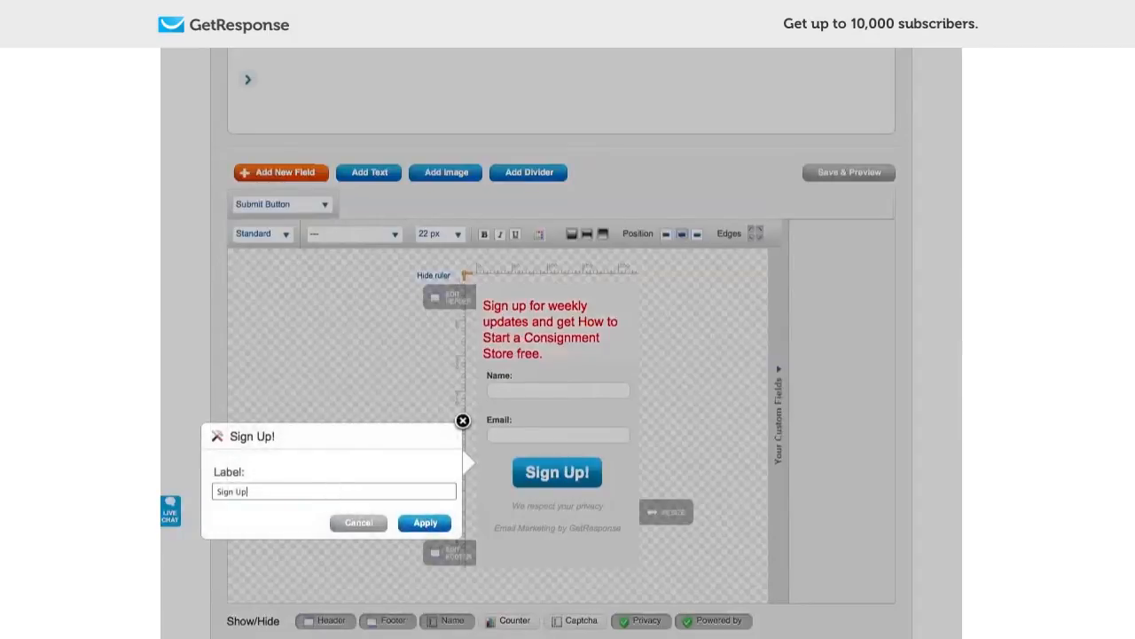
left_click(425, 523)
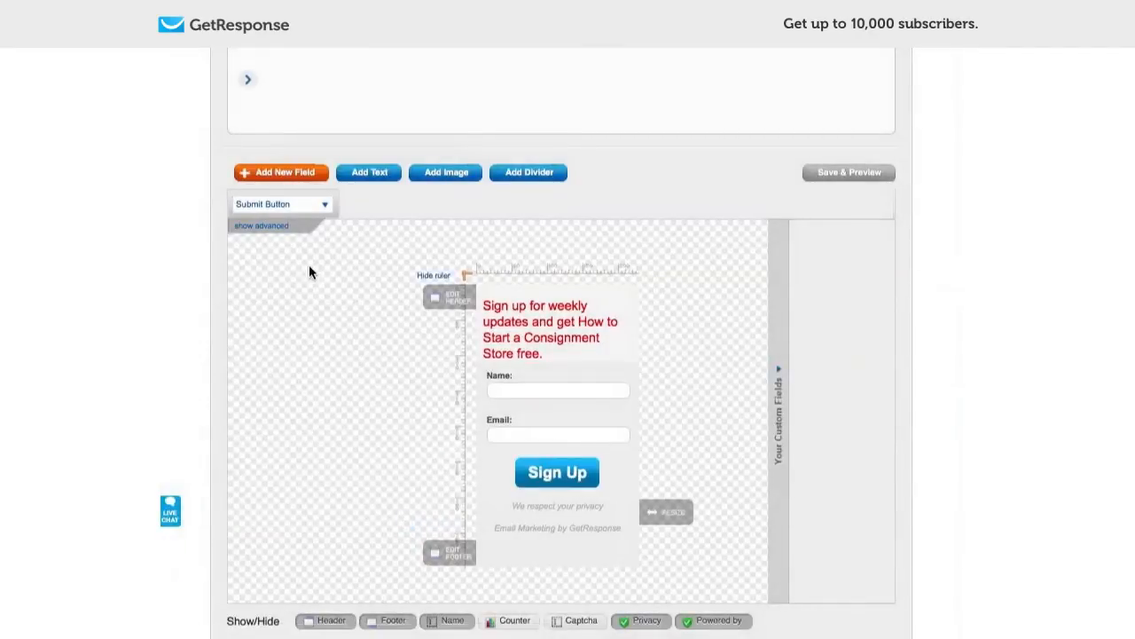
Set the submit button's background colour to orange in its advanced settings
left_click(280, 227)
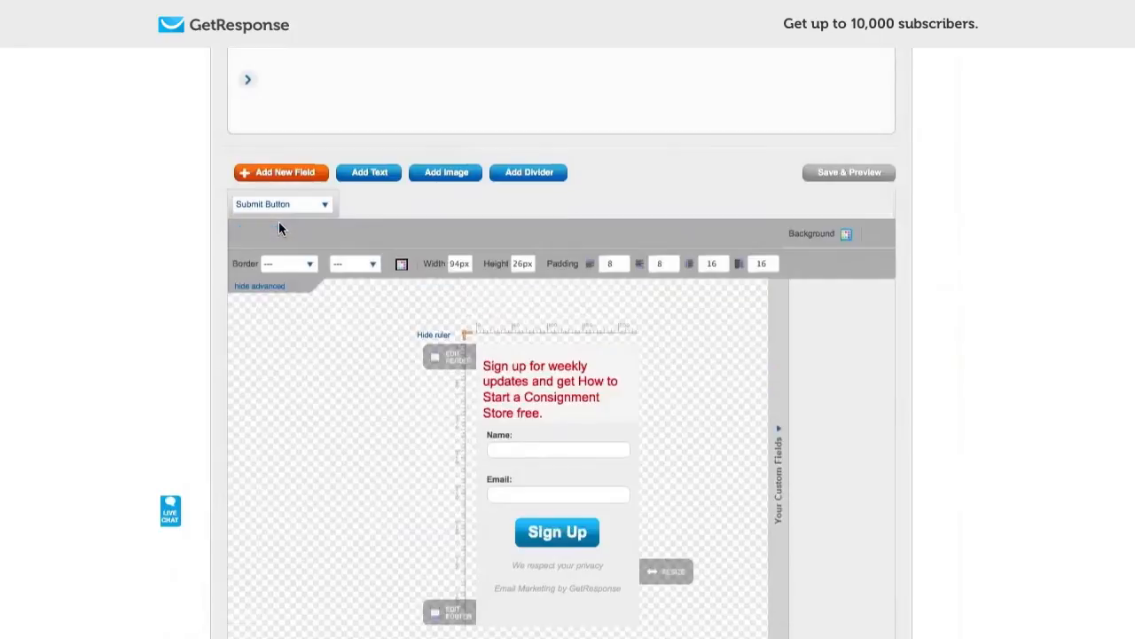
left_click(847, 233)
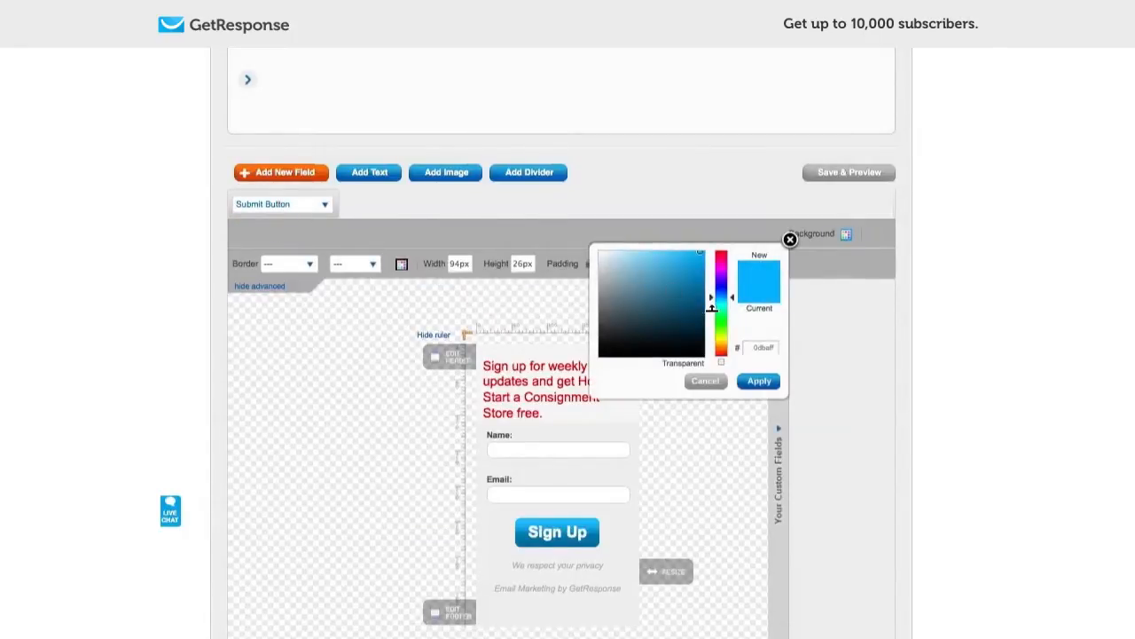
left_click_drag(732, 300, 731, 347)
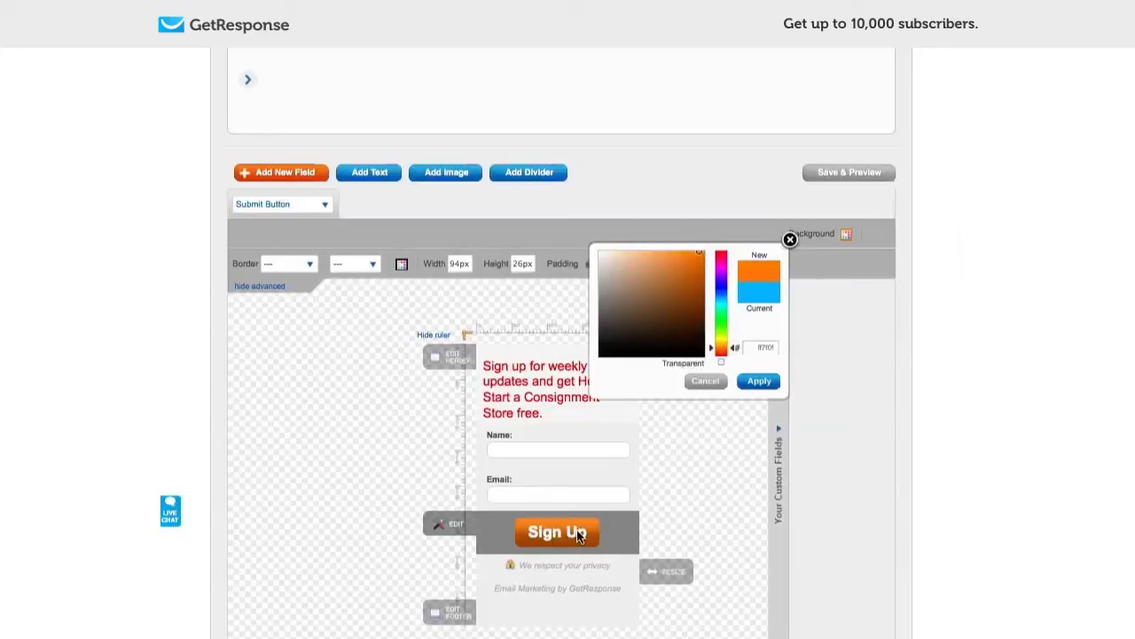
left_click(760, 380)
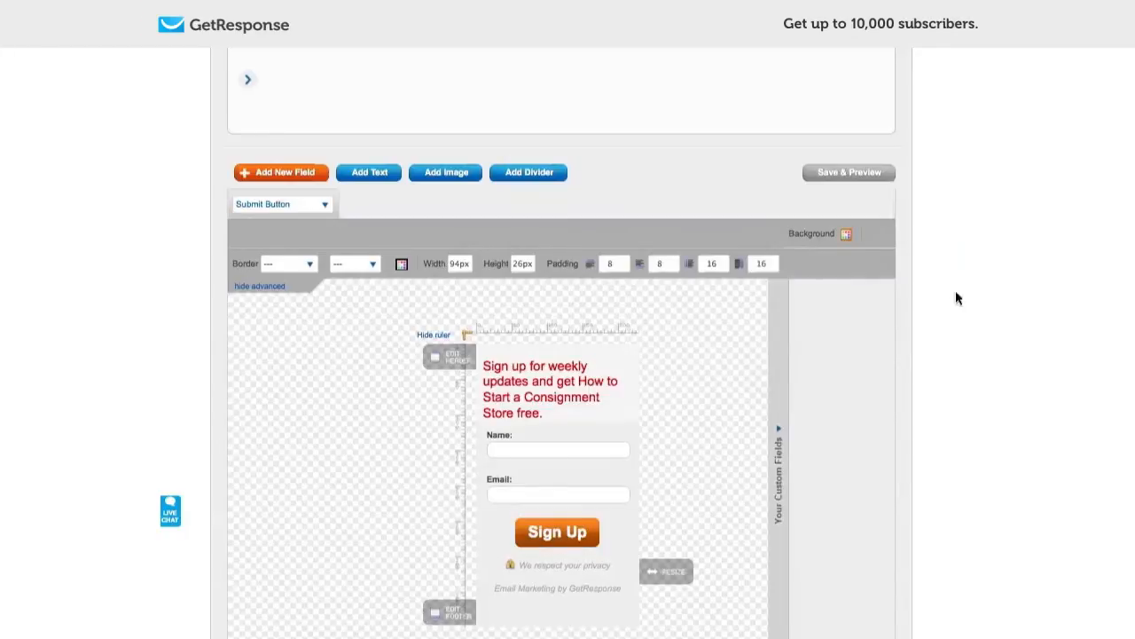
Hide the form's Powered by line and footer, and toggle its header off and back on
scroll(955, 328, "down", 3)
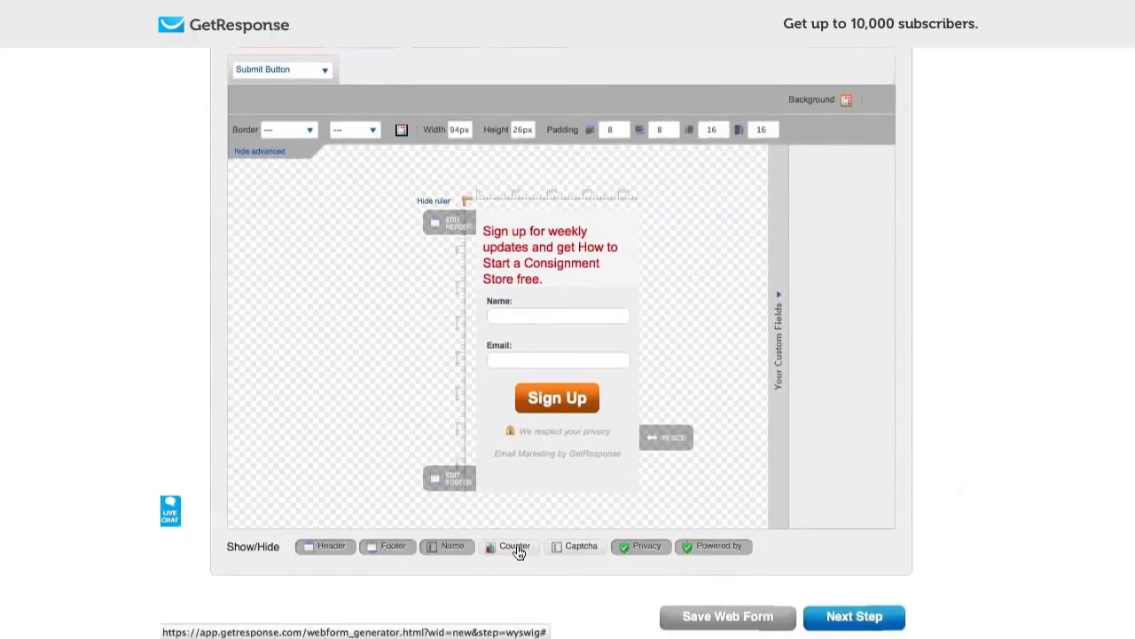
left_click(700, 550)
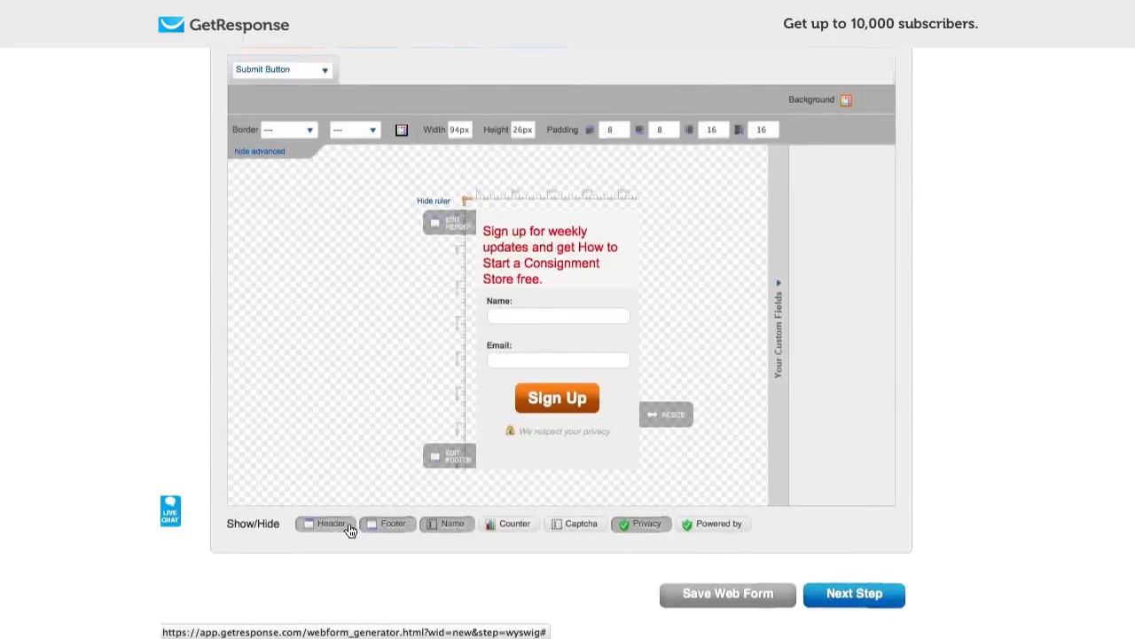
left_click(393, 524)
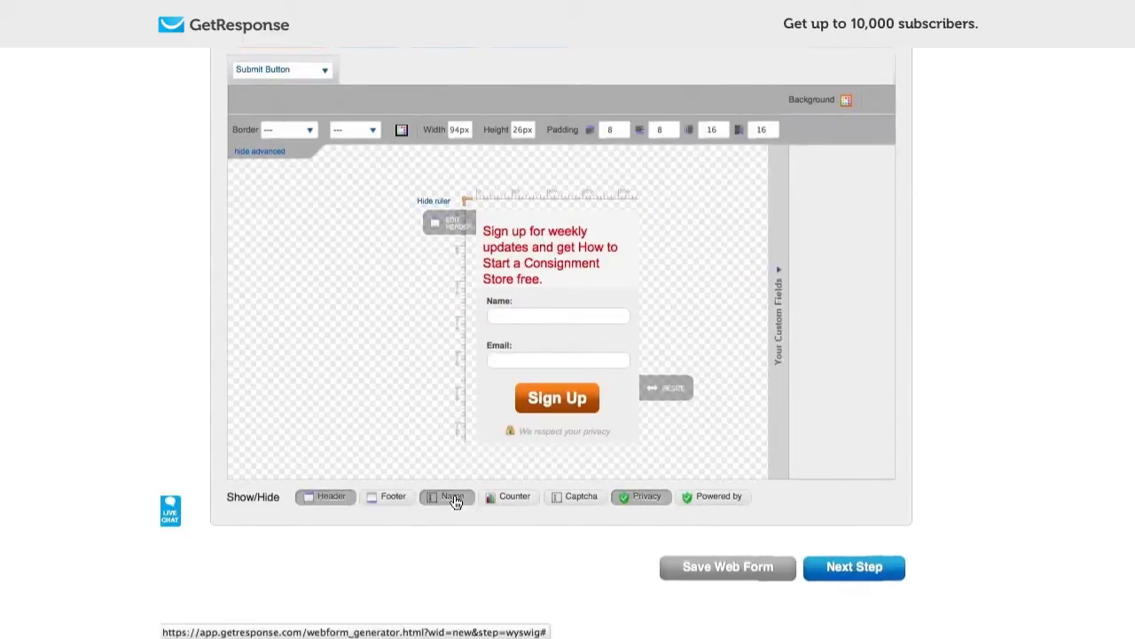
left_click(328, 497)
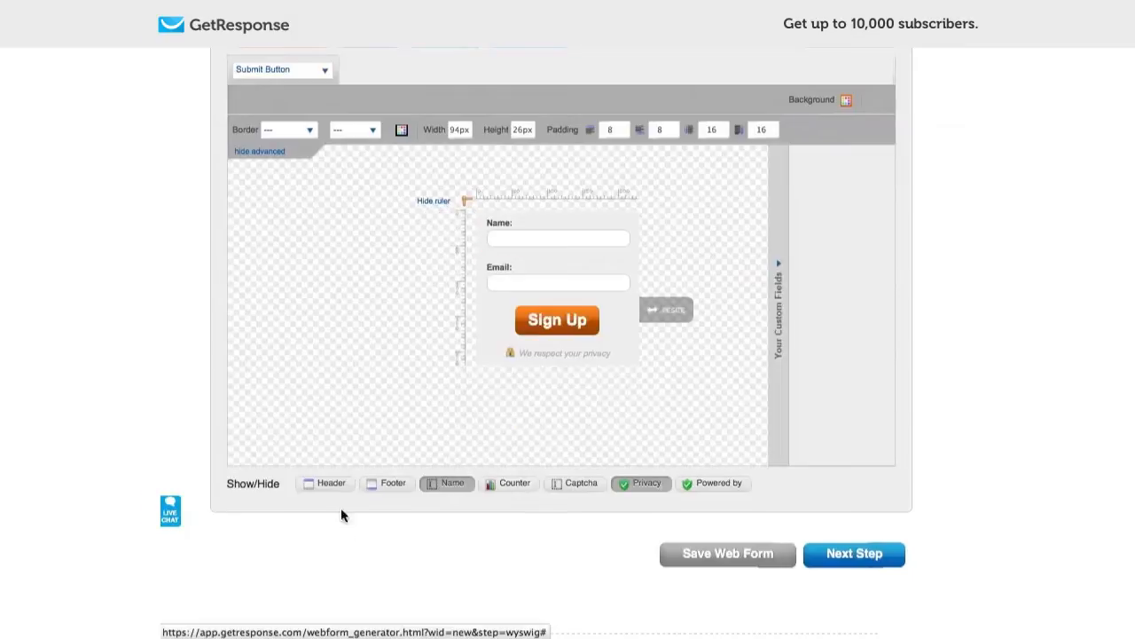
left_click(339, 489)
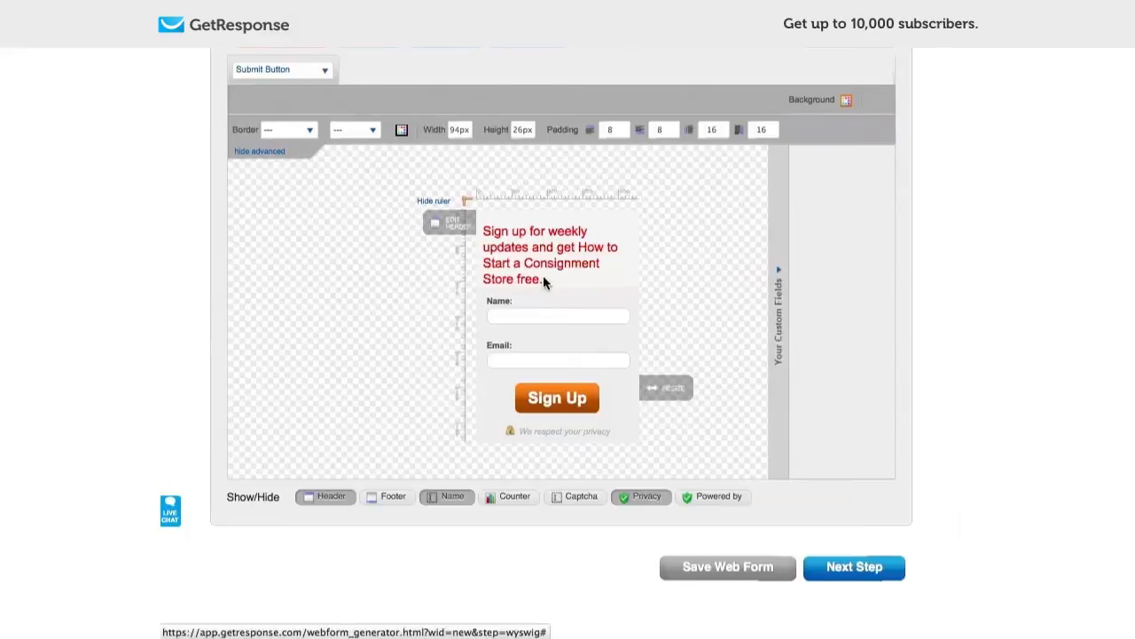
Widen the web form slightly so that the header text wraps onto three lines
scroll(543, 280, "down", 2)
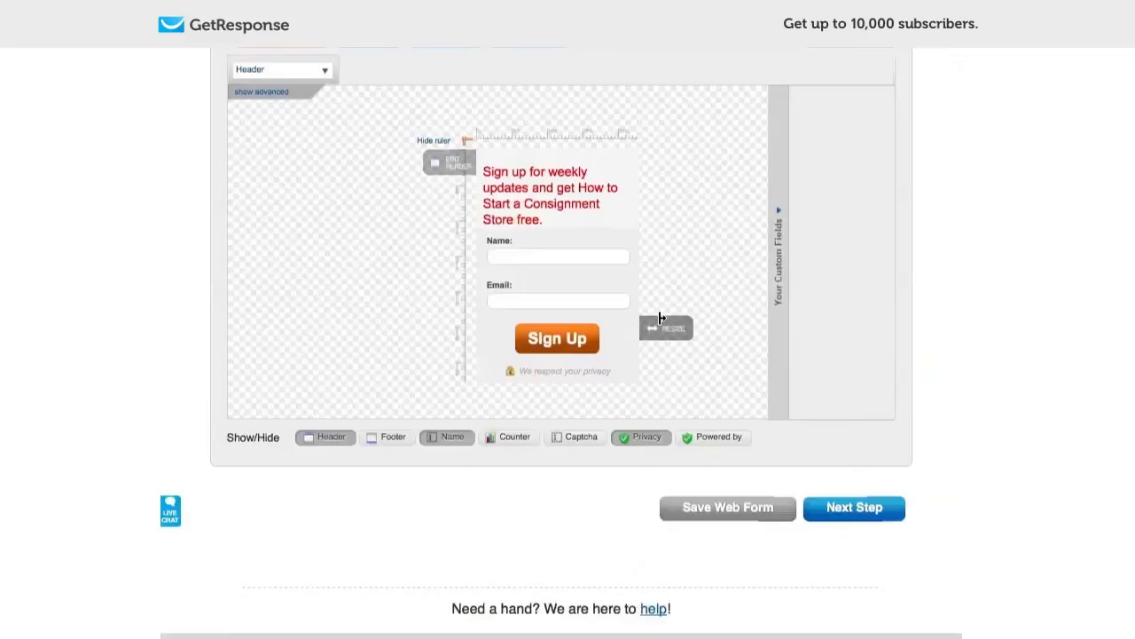
left_click_drag(684, 328, 700, 328)
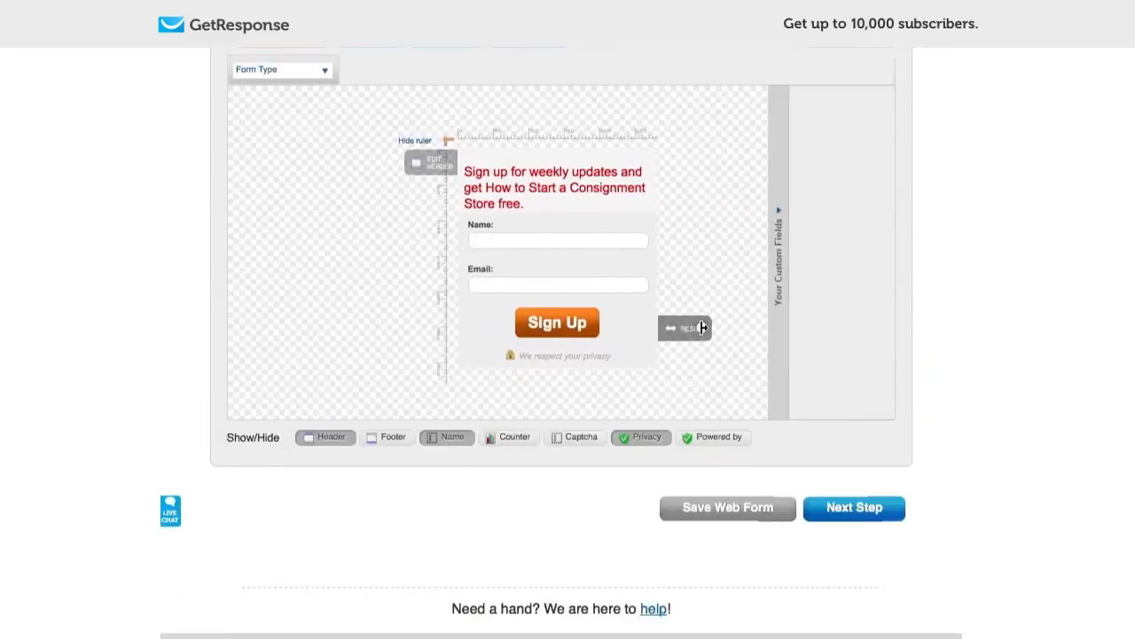
left_click_drag(697, 329, 701, 329)
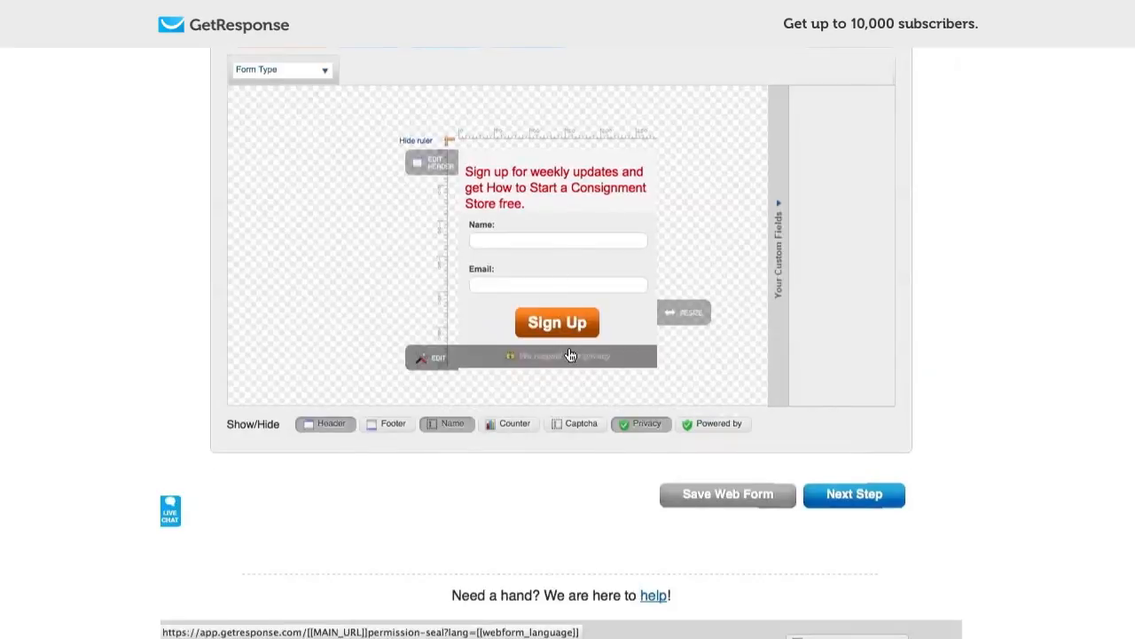
Change the privacy line's label to "Unsubscribe at any time with one click"
left_click(435, 358)
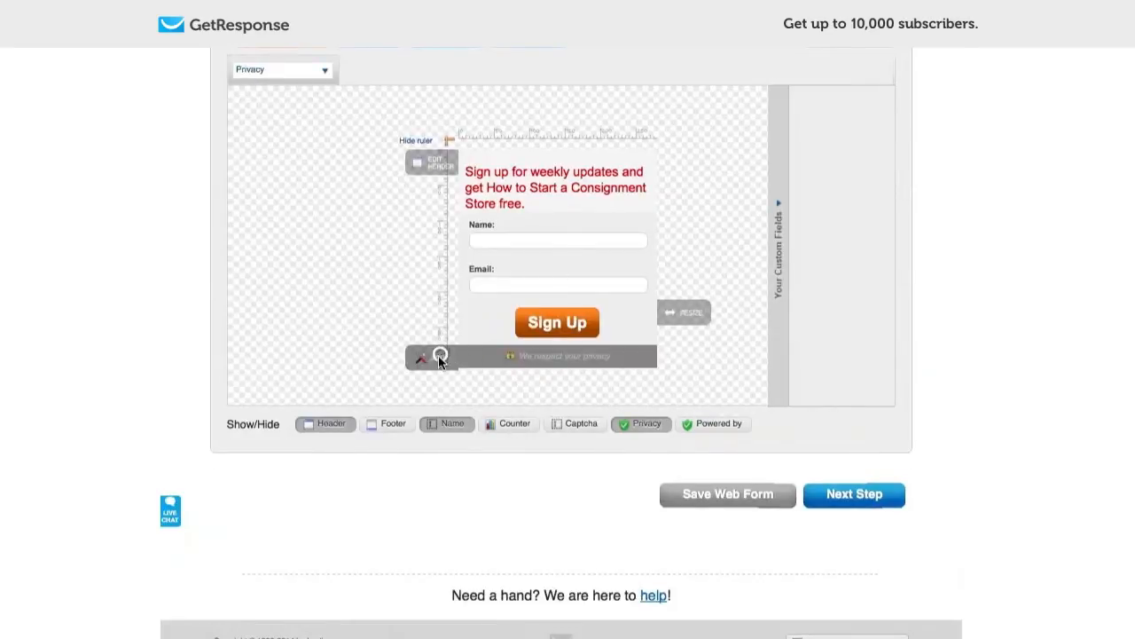
triple_click(381, 383)
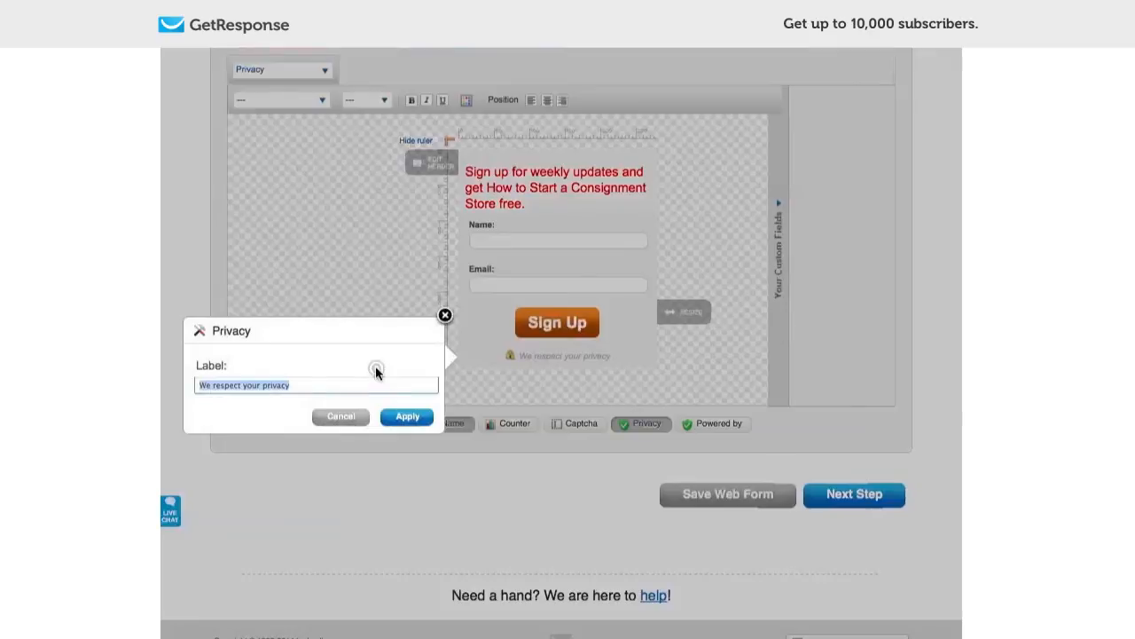
type("Unsubscriber")
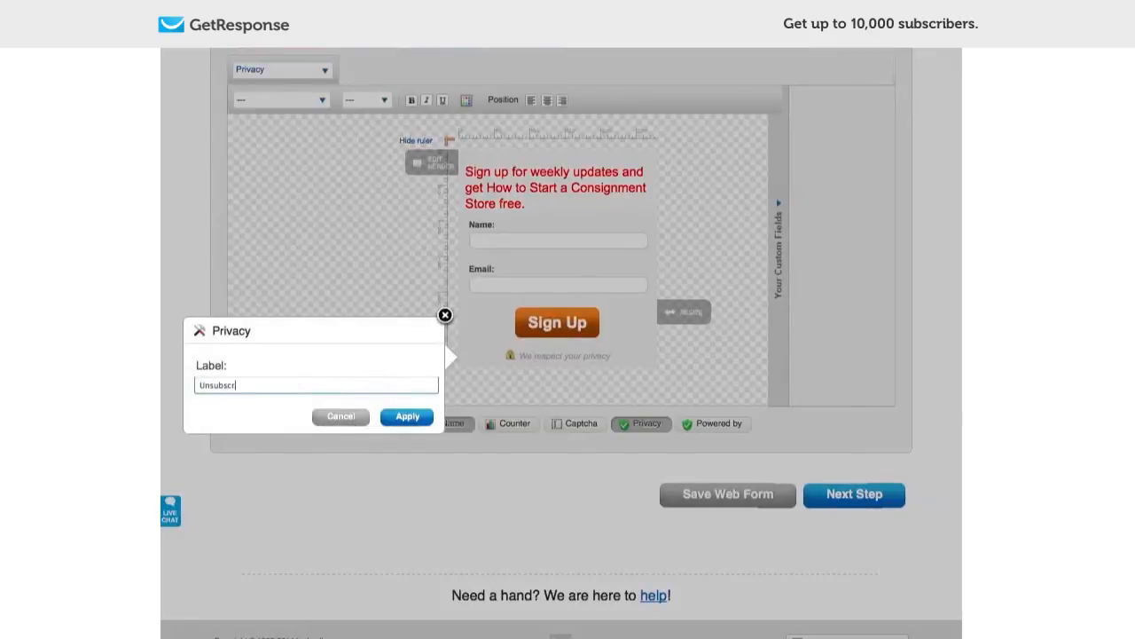
key("BackSpace")
key("BackSpace")
type("at any time with one")
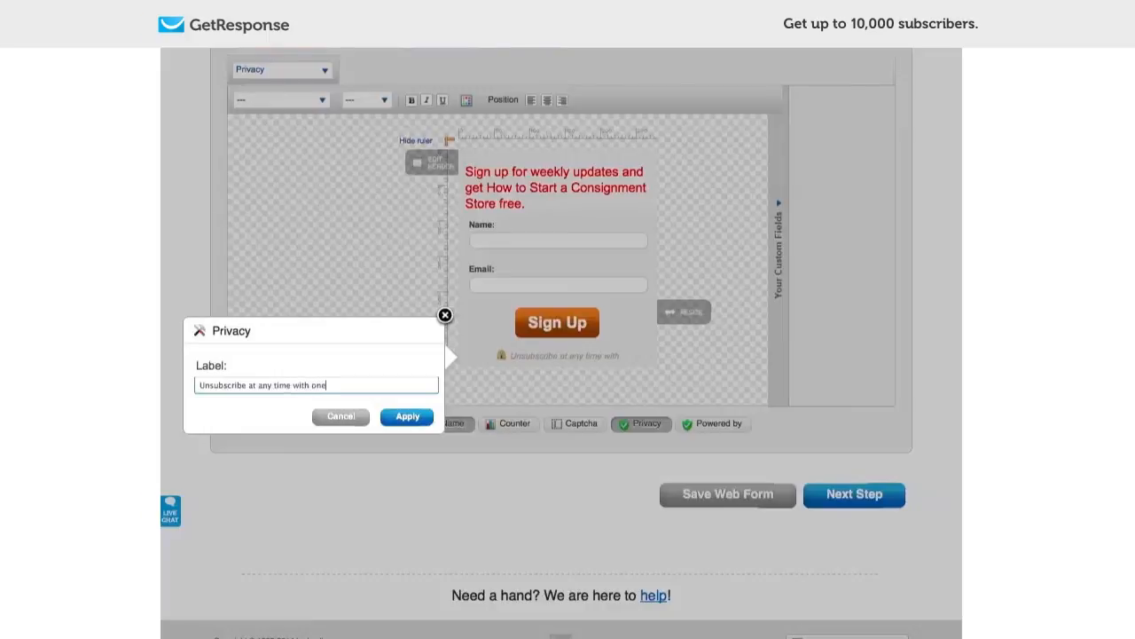
type(" click")
left_click(408, 420)
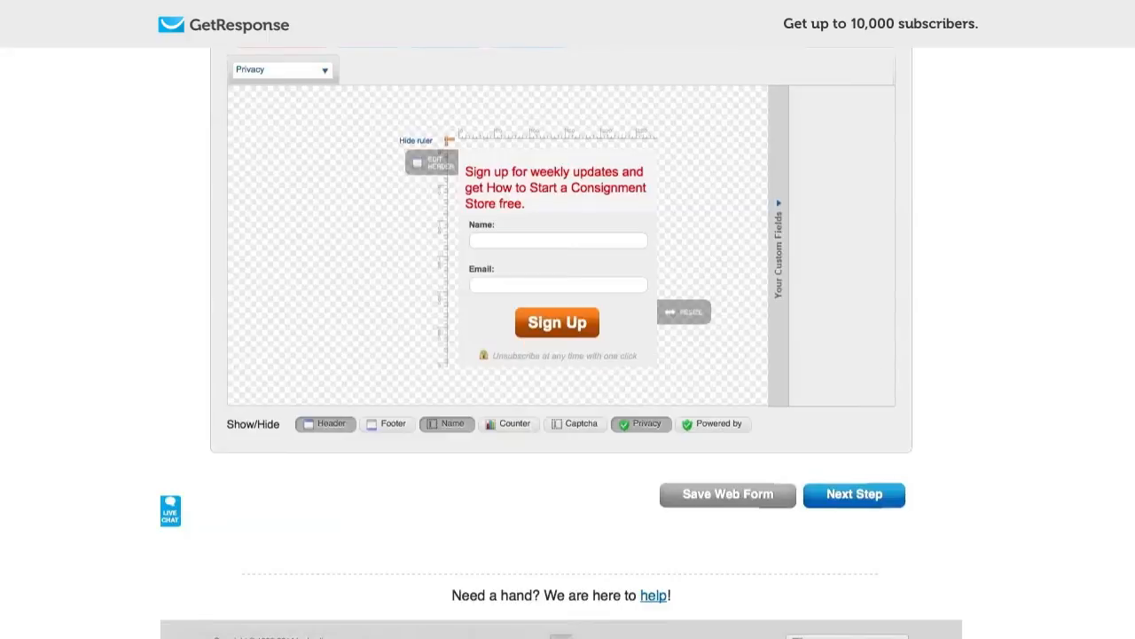
Set the privacy line's text colour to a dark grey
scroll(561, 342, "up", 2)
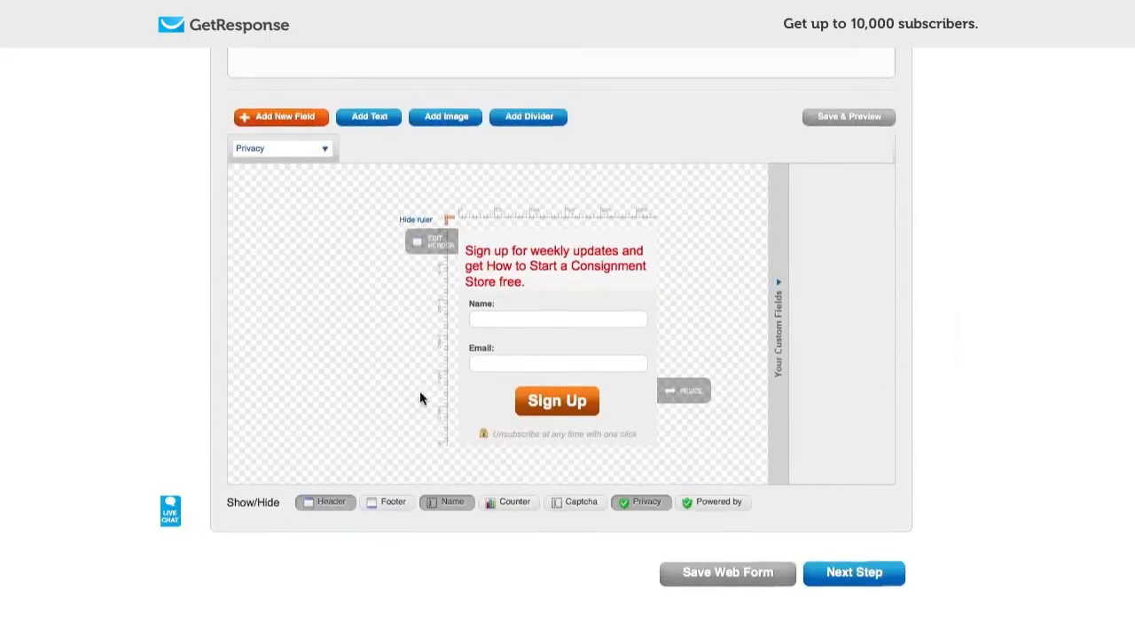
left_click(325, 152)
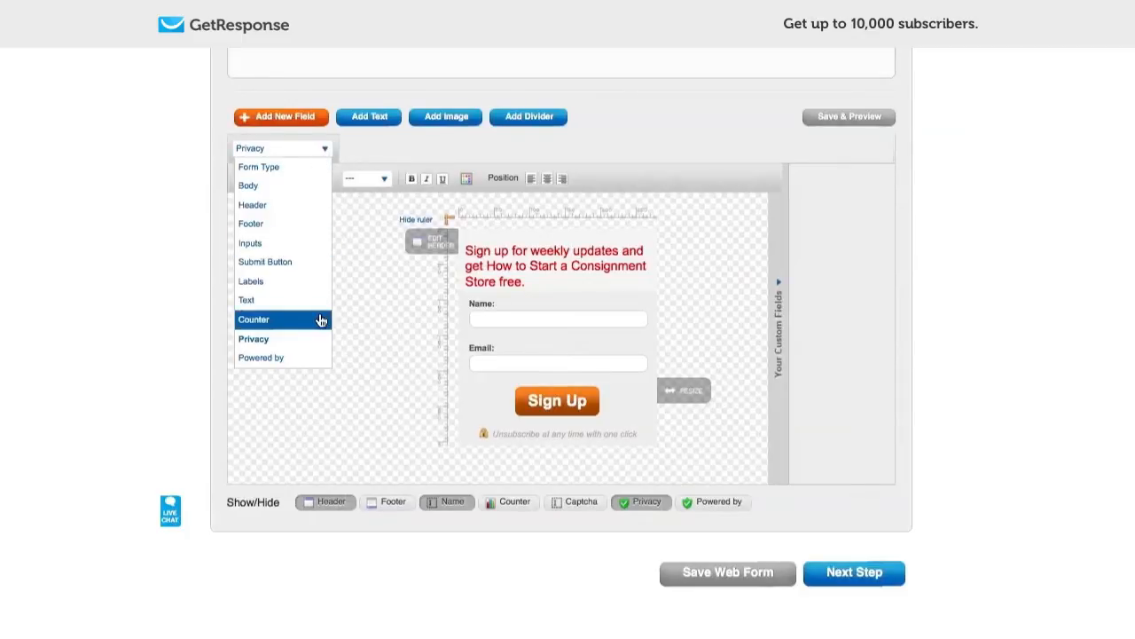
left_click(298, 338)
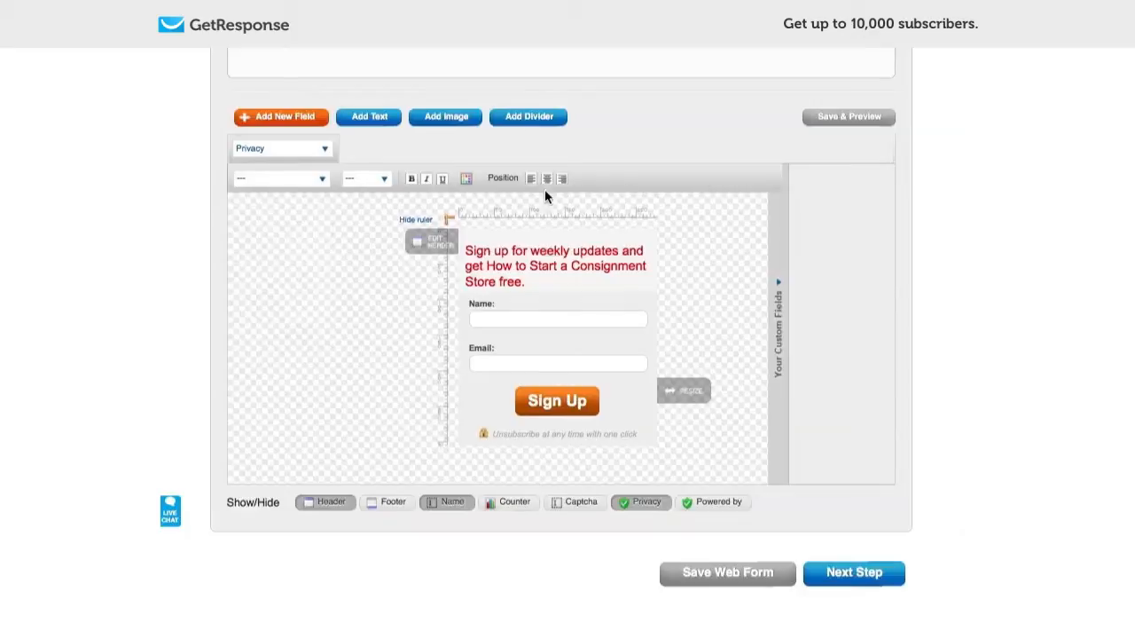
left_click(467, 181)
left_click_drag(469, 224, 472, 257)
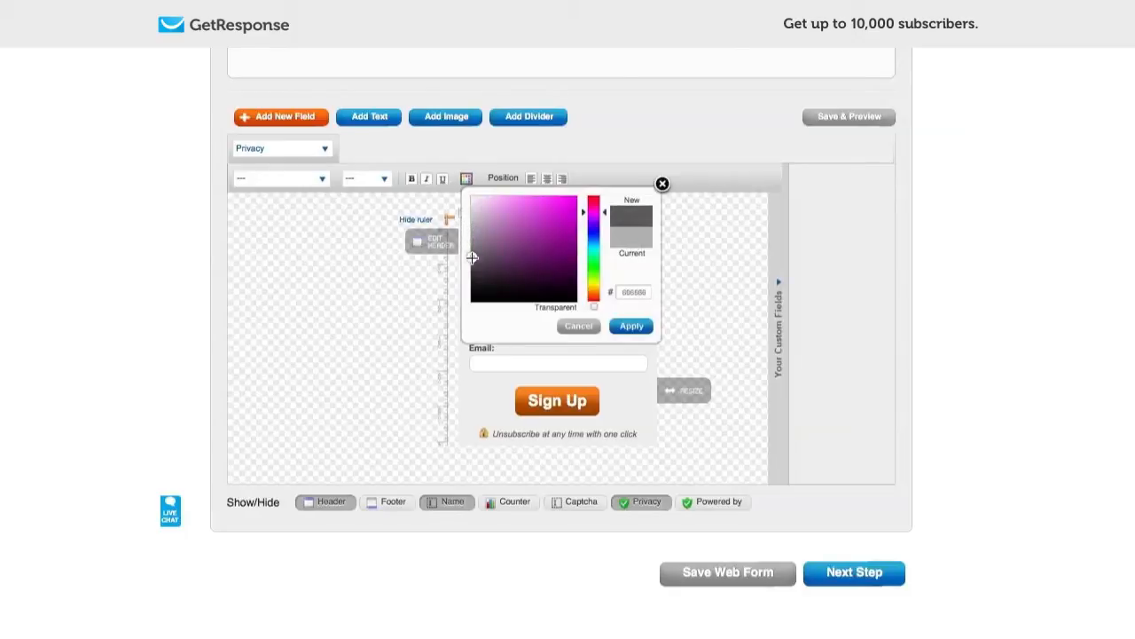
left_click(631, 326)
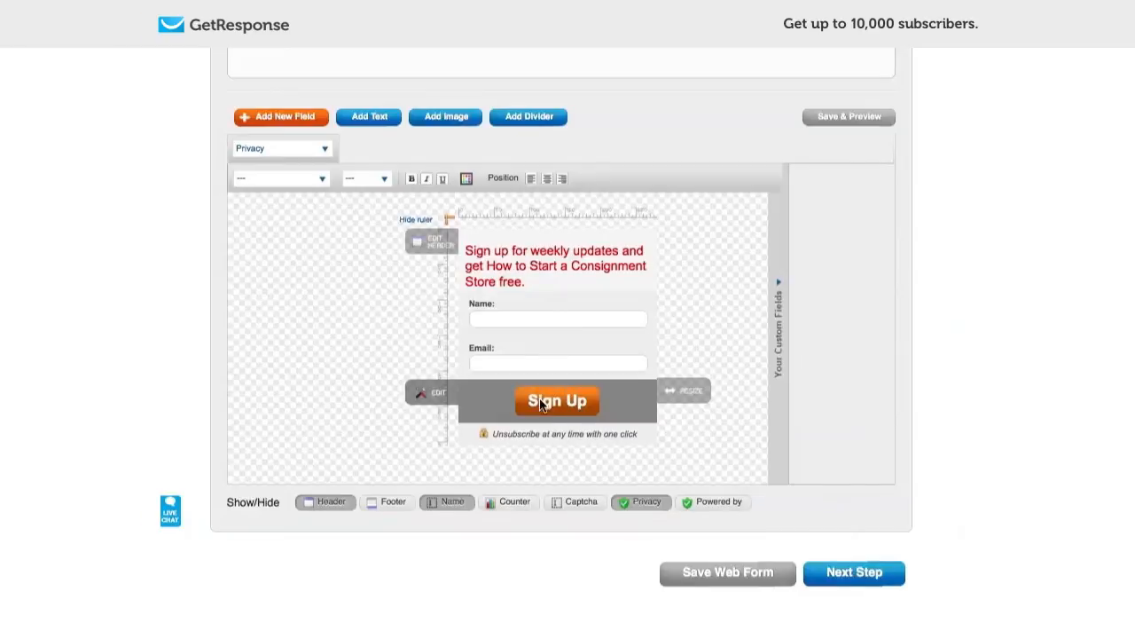
Align the submit button to the left of the form
left_click(325, 147)
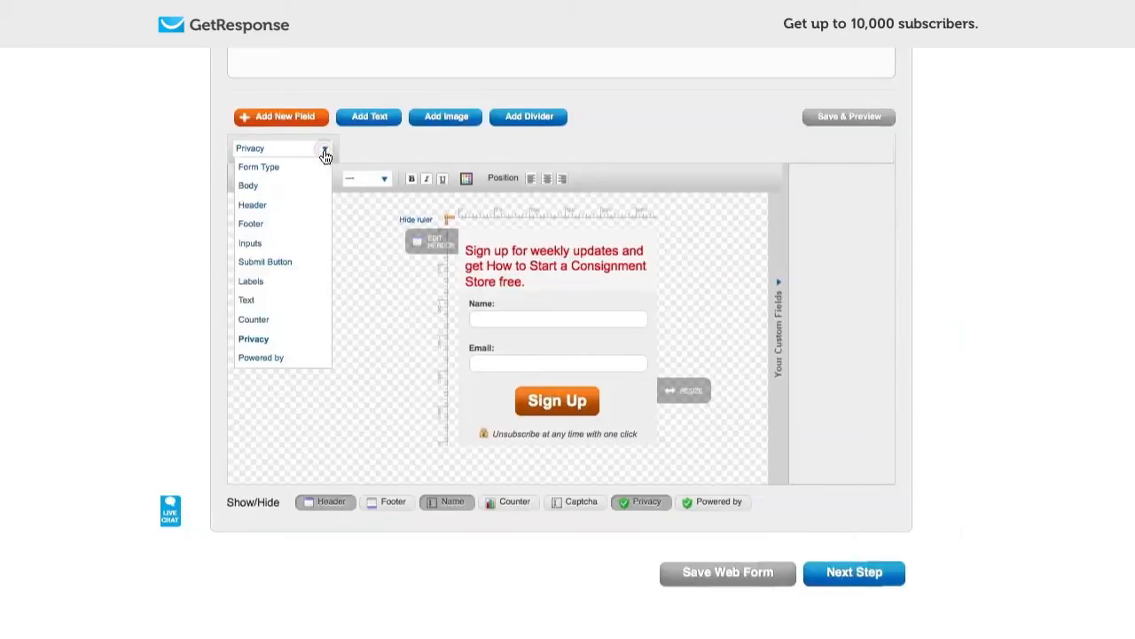
left_click(291, 261)
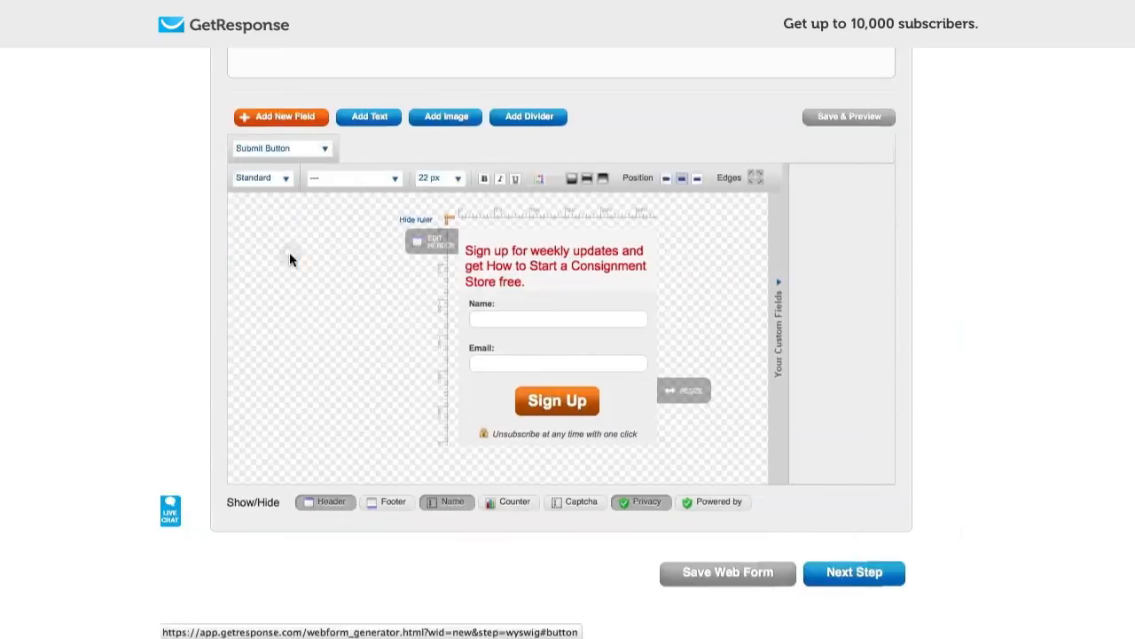
left_click(666, 178)
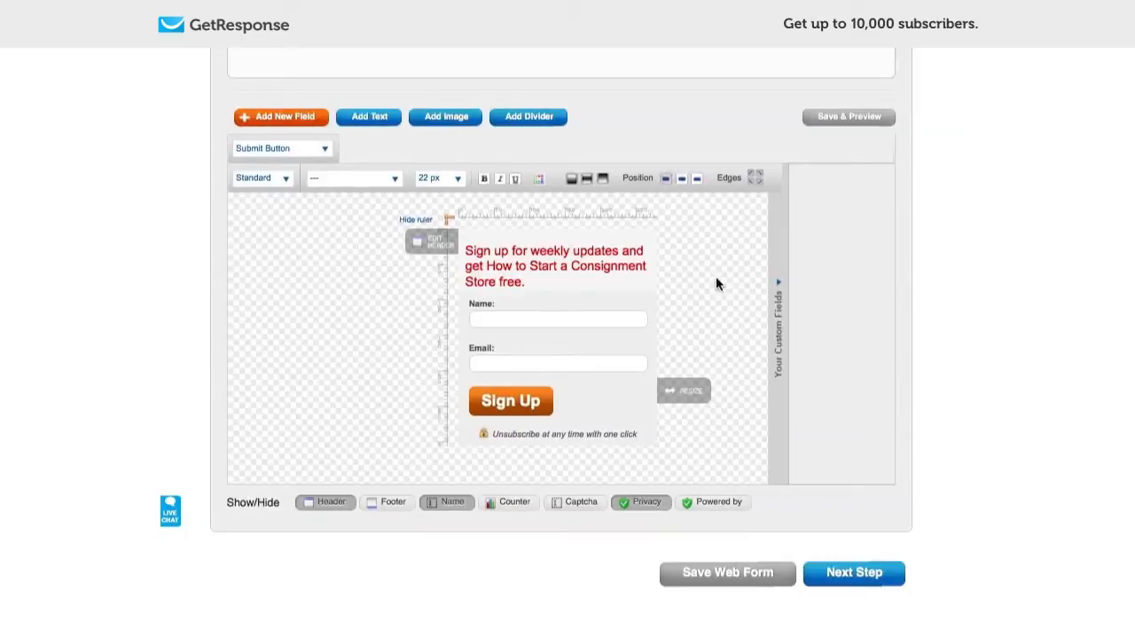
Proceed to the form's settings and set its subscription campaign to startaconsignmentstore in the advanced options
left_click(859, 577)
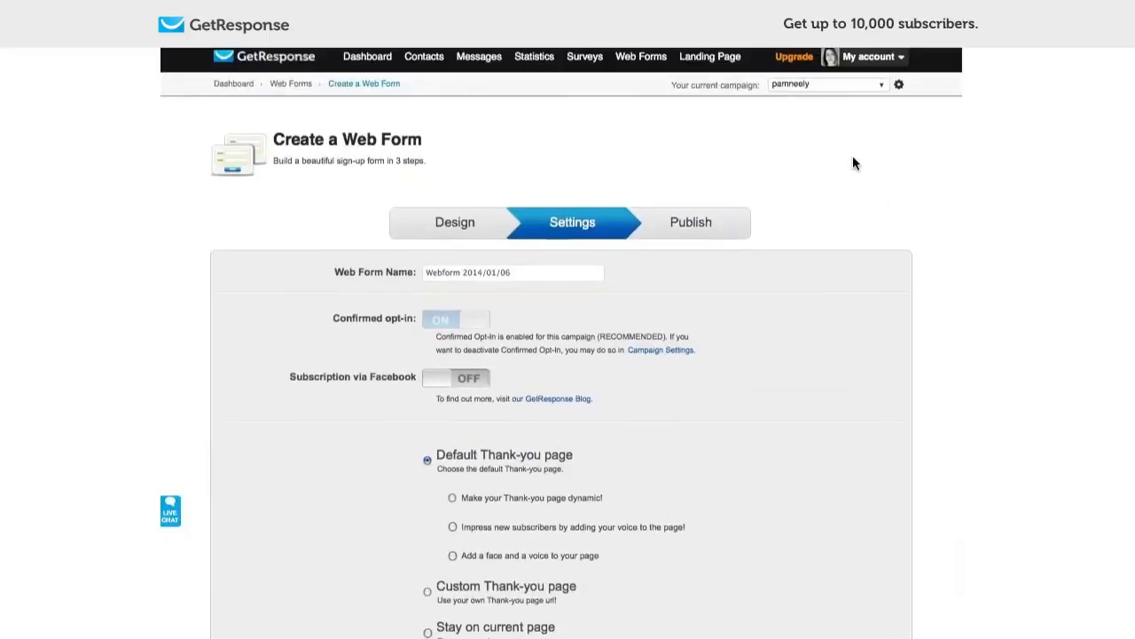
left_click(880, 84)
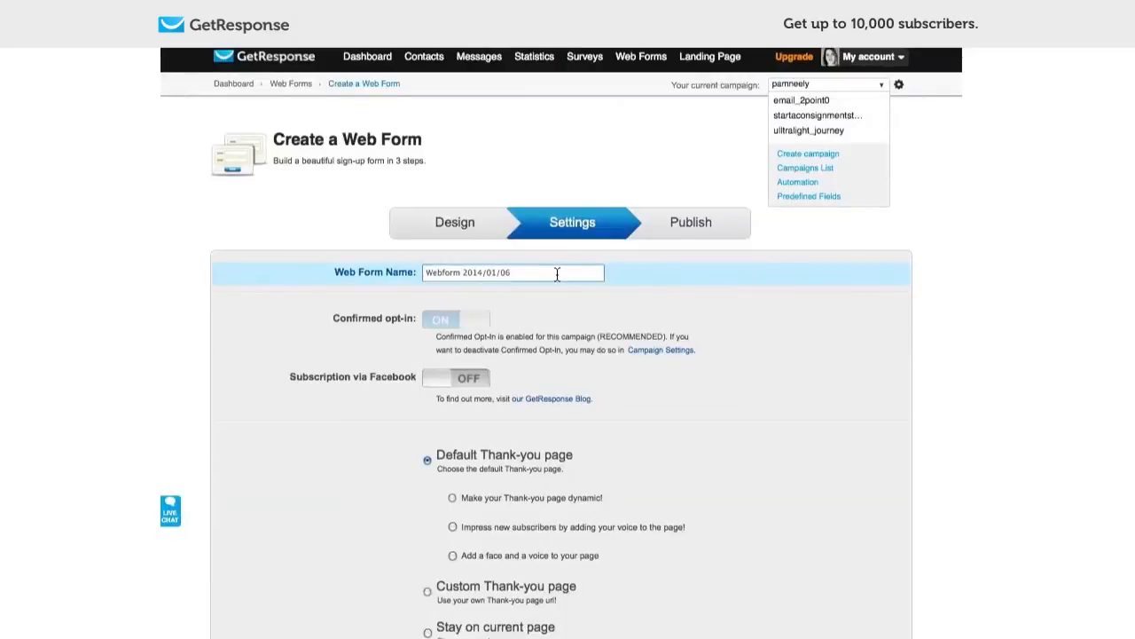
scroll(957, 283, "down", 5)
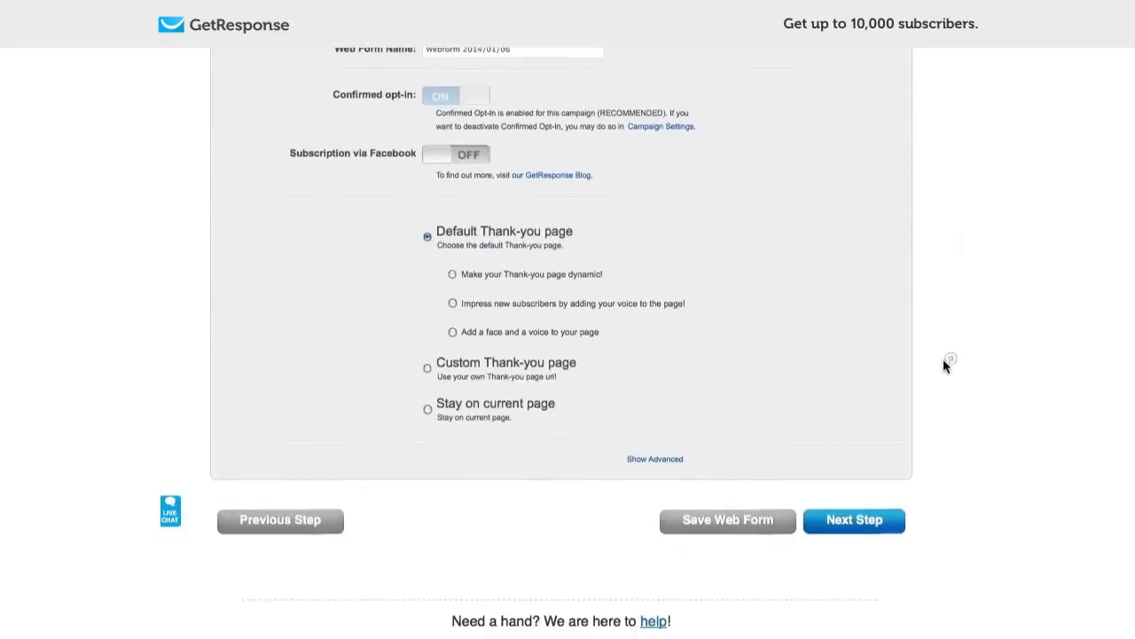
left_click(654, 459)
scroll(806, 448, "down", 4)
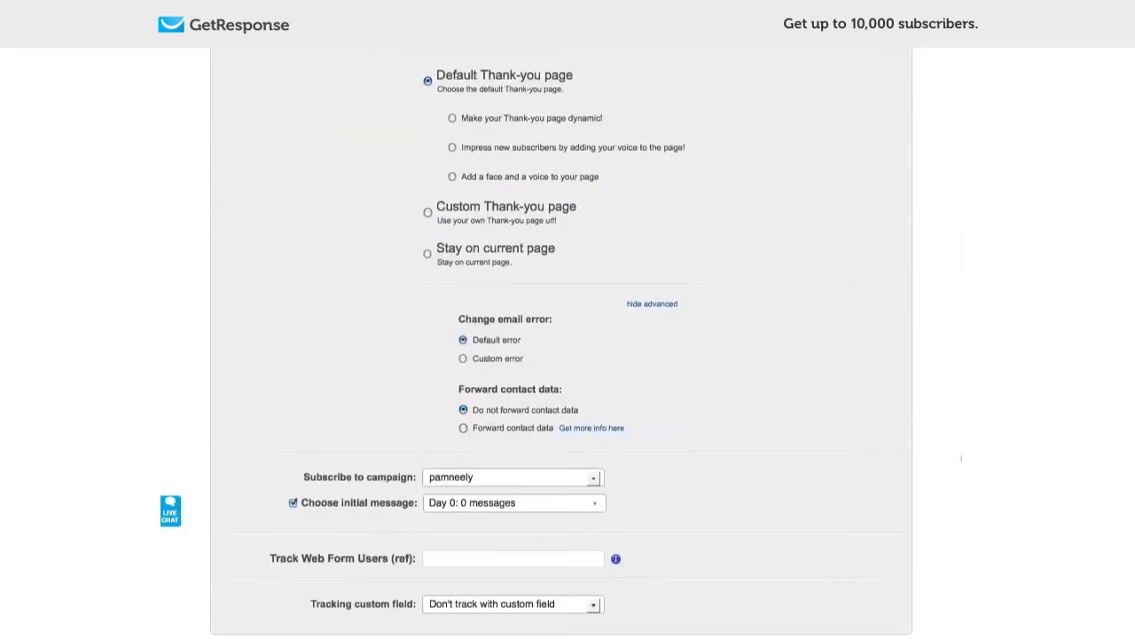
left_click(592, 475)
left_click(550, 510)
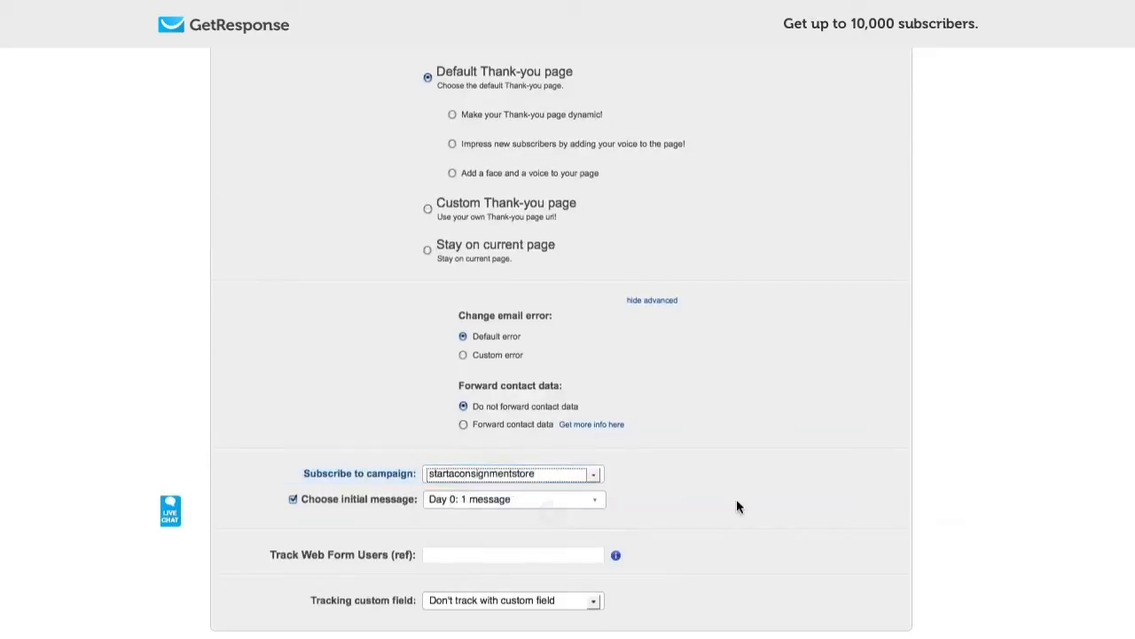
Rename the web form as "Opt-in form 010614 How To Start Report"
scroll(960, 305, "up", 5)
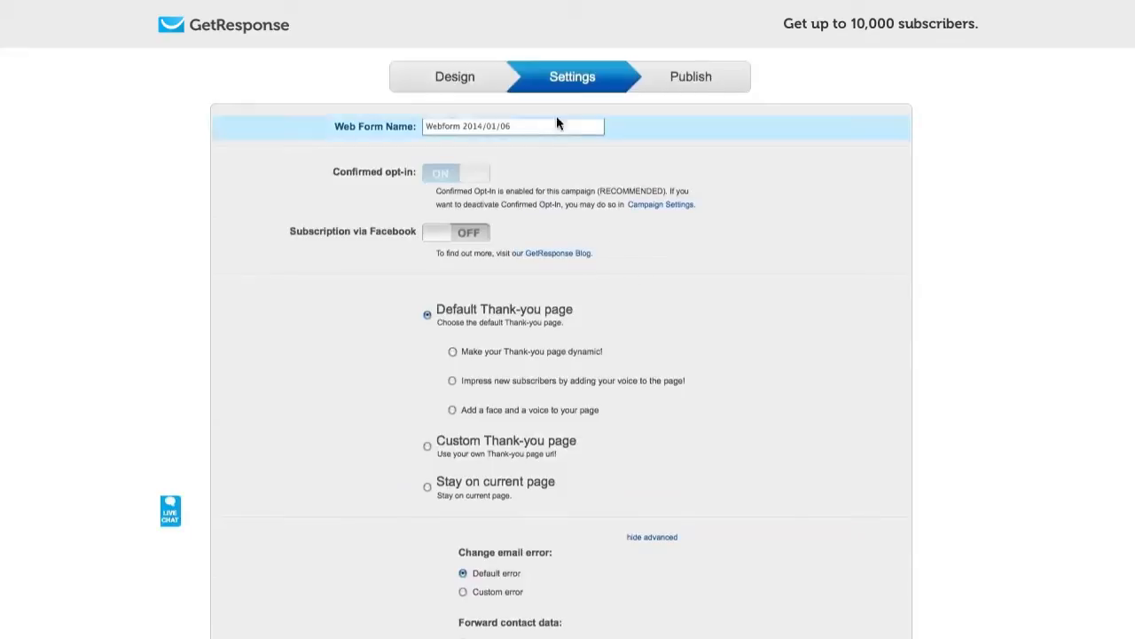
left_click_drag(539, 126, 445, 121)
type("Opt-in form ")
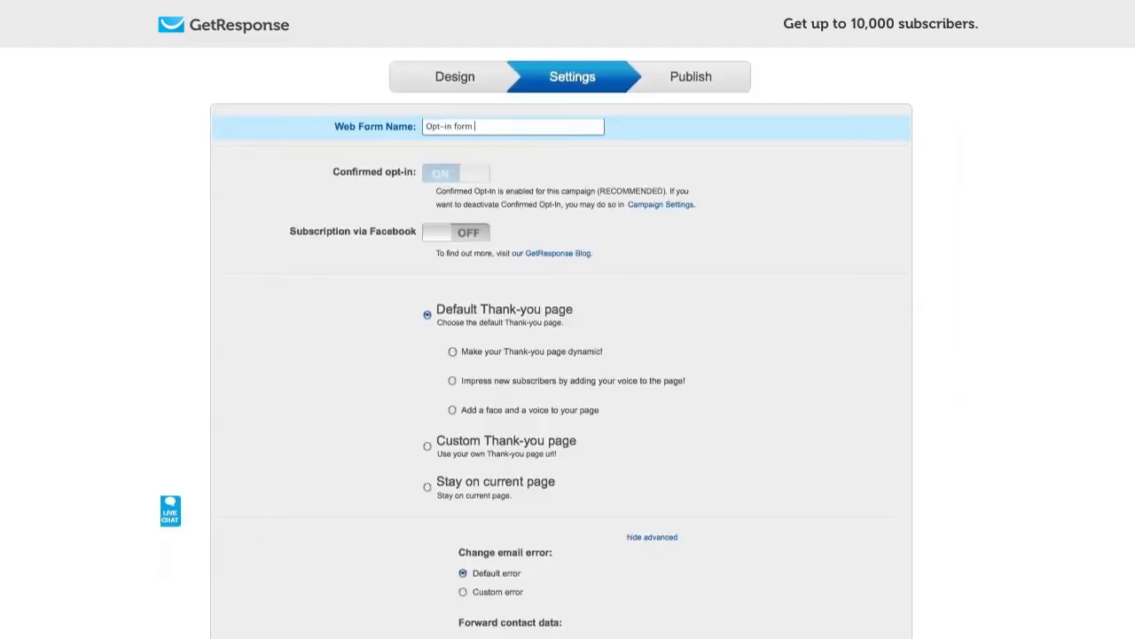
type("010614")
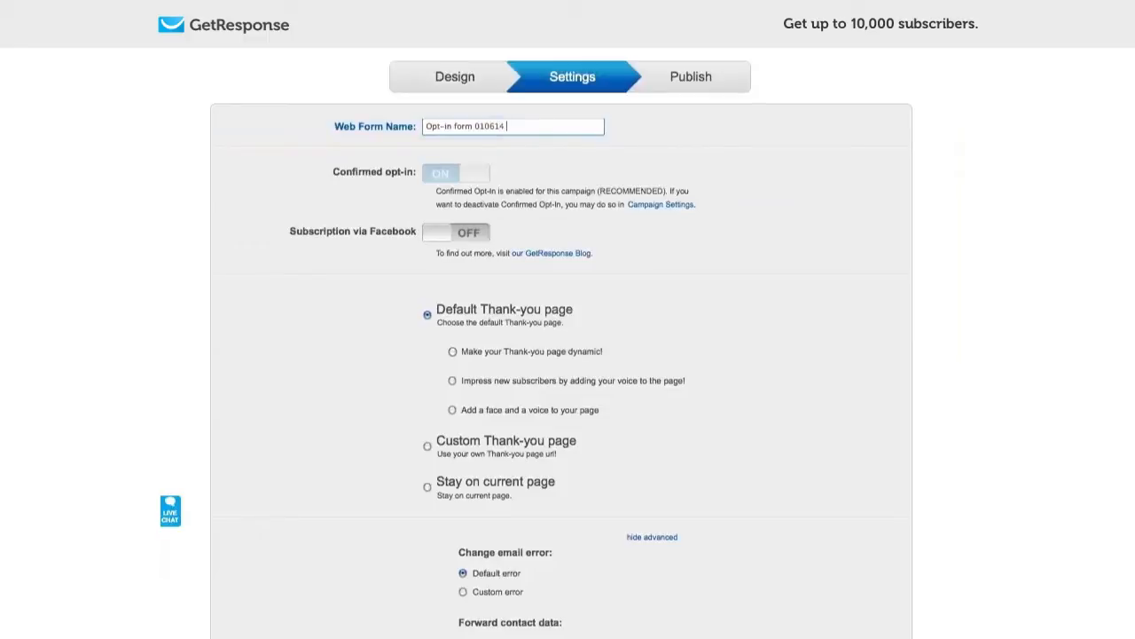
type("How To Start Report")
left_click_drag(599, 126, 416, 126)
left_click(504, 127)
Collapse the advanced settings and choose a custom thank-you page for the form
scroll(953, 483, "down", 3)
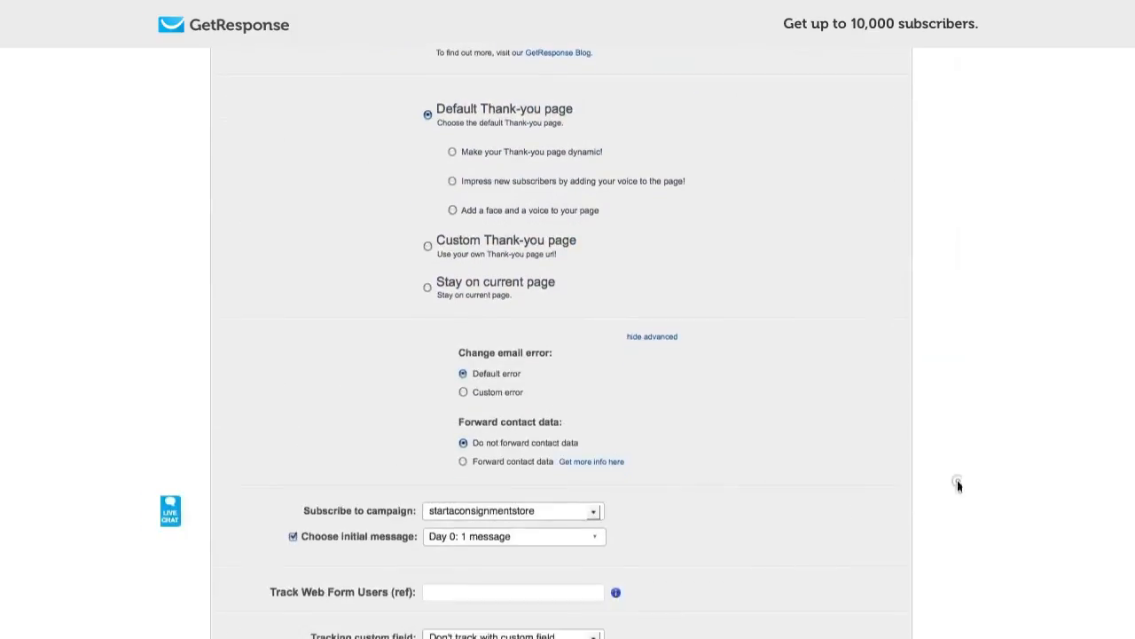
left_click(656, 337)
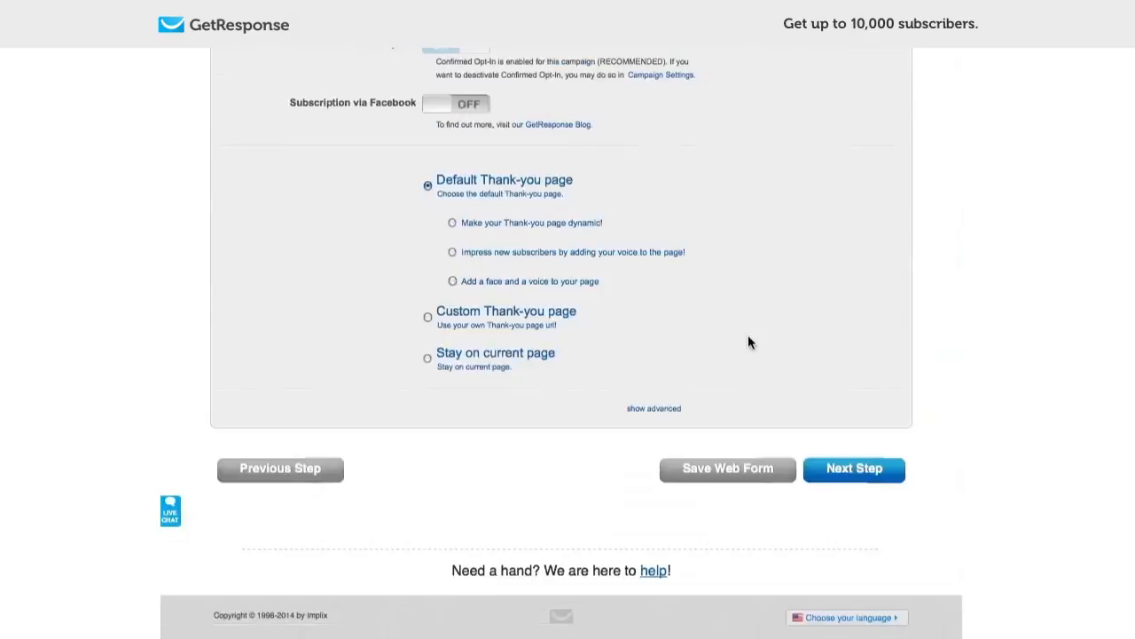
left_click(424, 315)
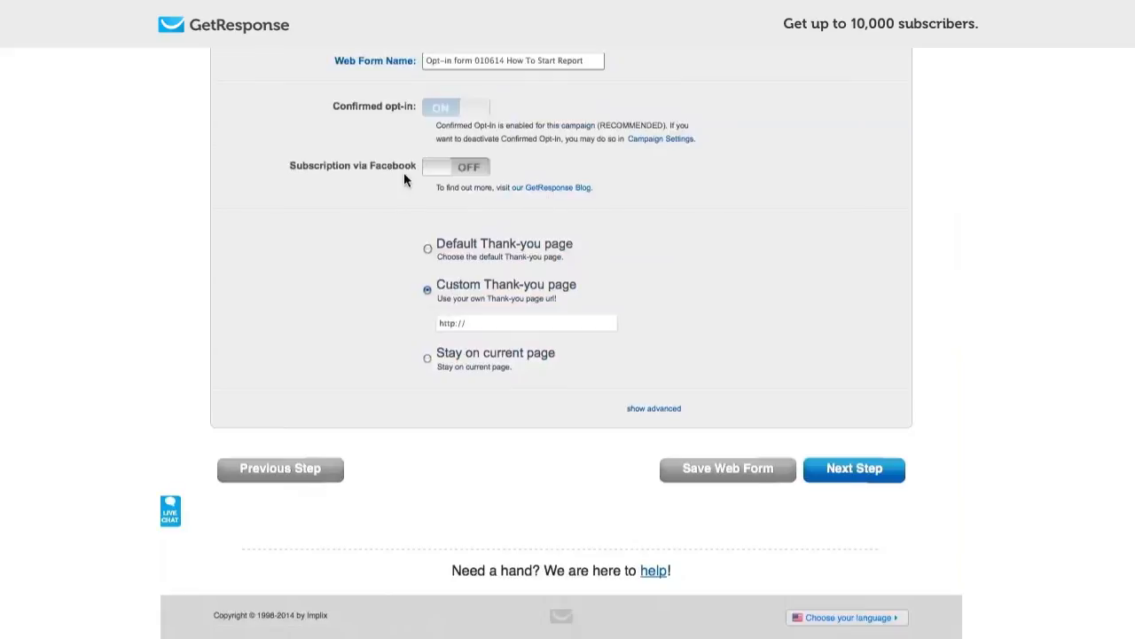
left_click(489, 326)
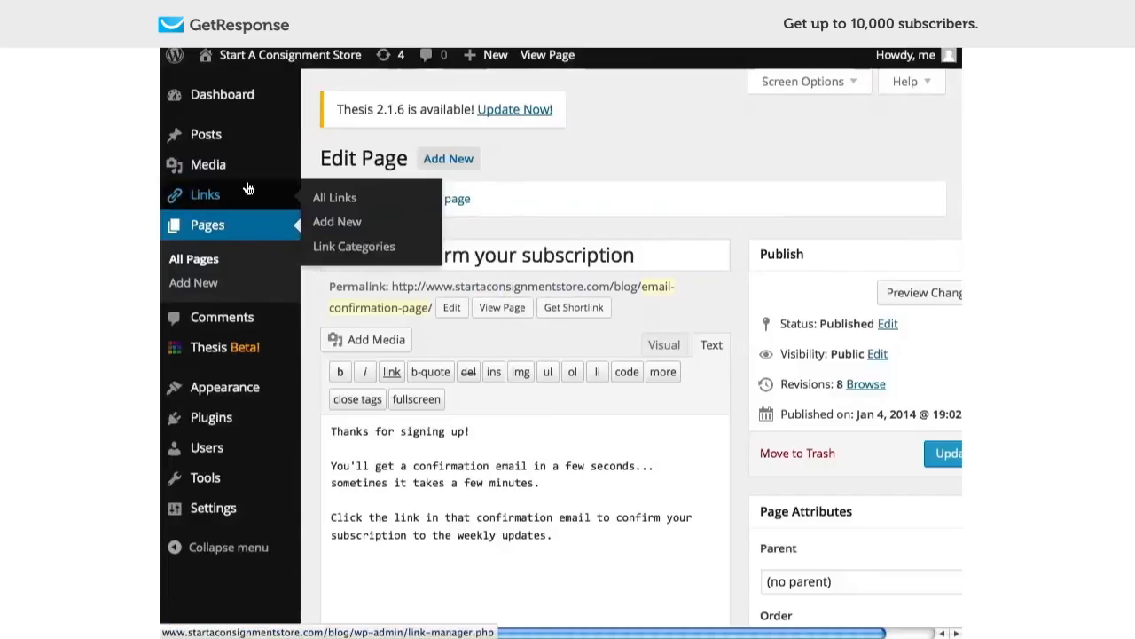
Switch to WordPress, update the "How to confirm your subscription" page and view it from the list of all pages
left_click(939, 452)
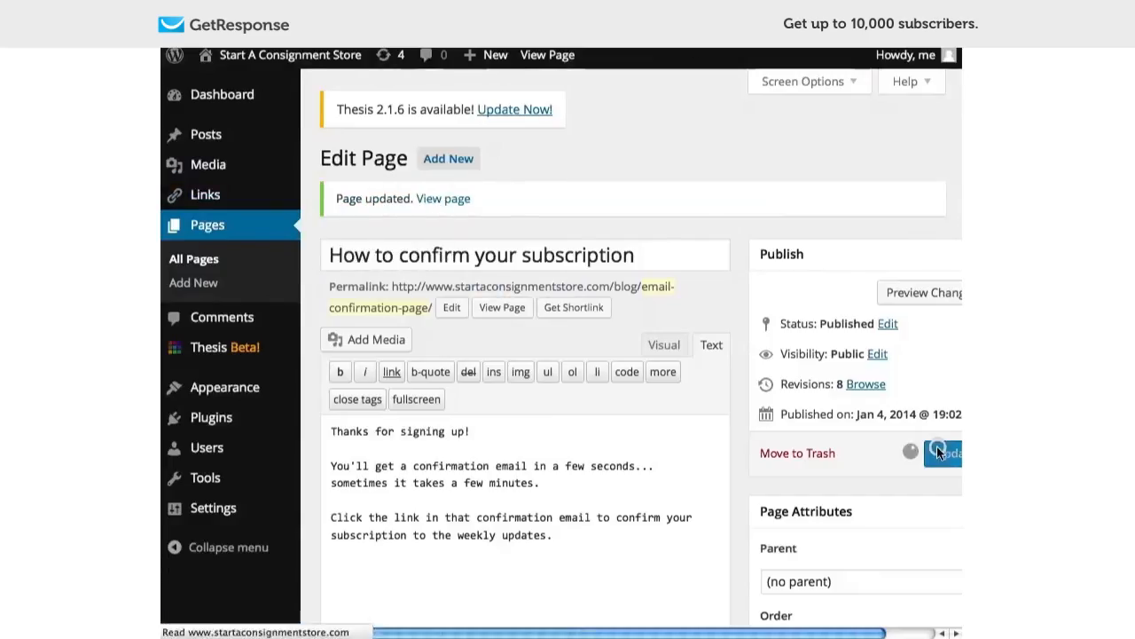
left_click(218, 94)
mouse_move(236, 291)
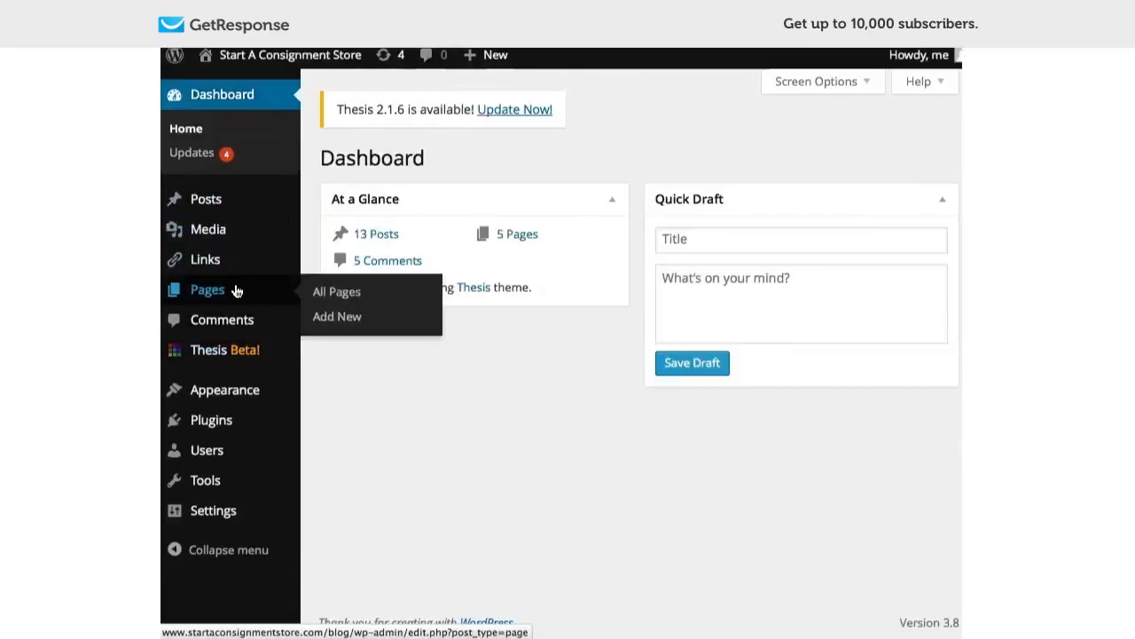
left_click(362, 295)
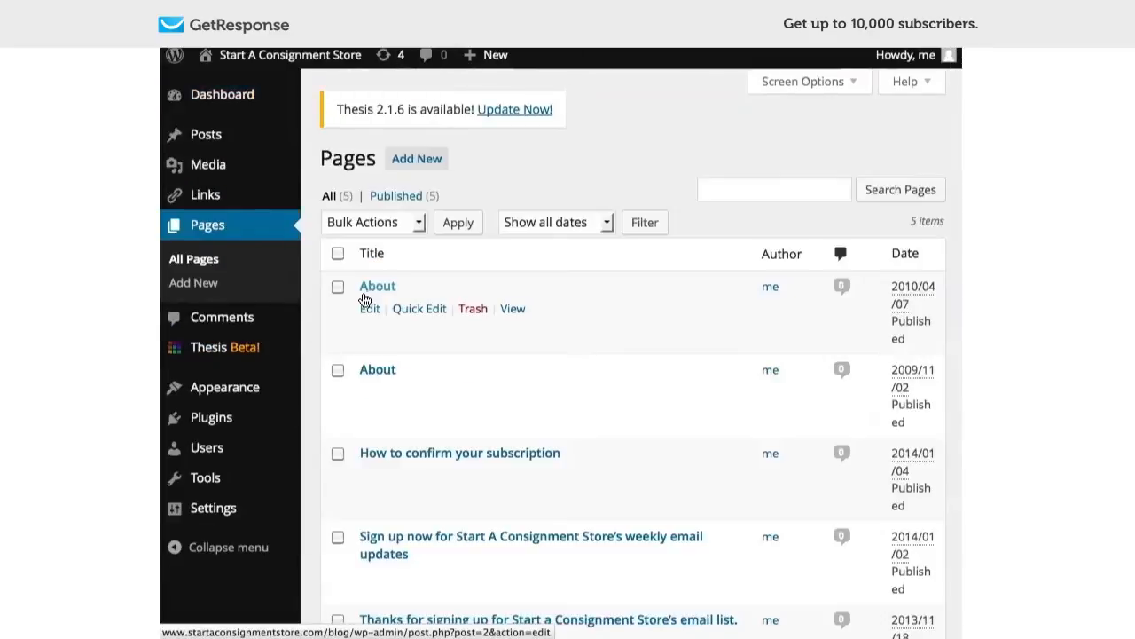
left_click(520, 478)
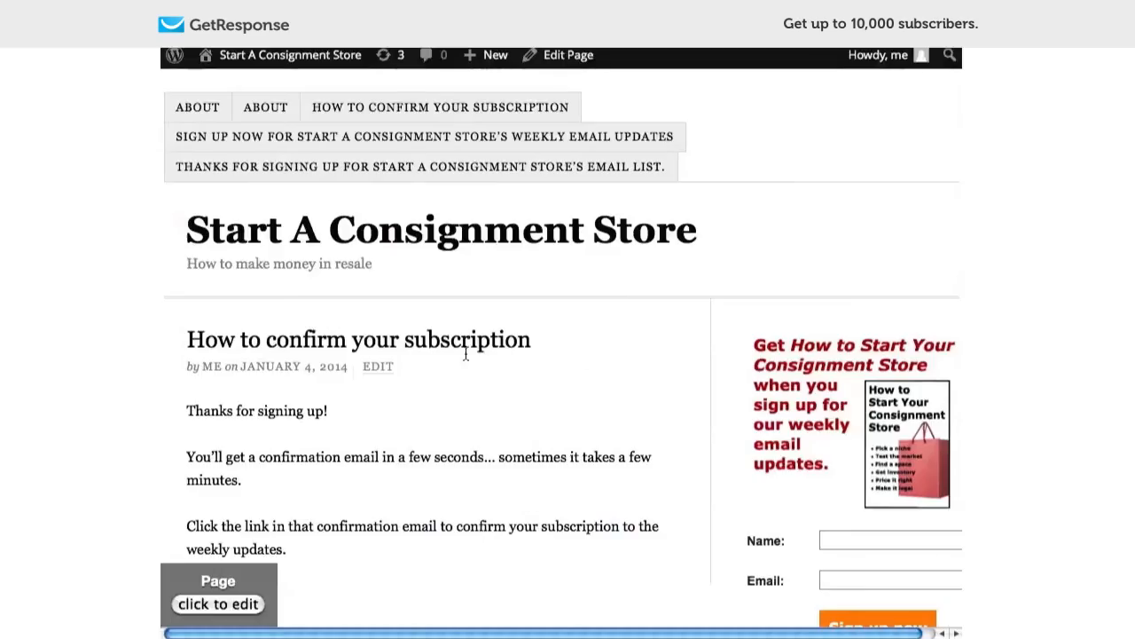
scroll(474, 339, "down", 3)
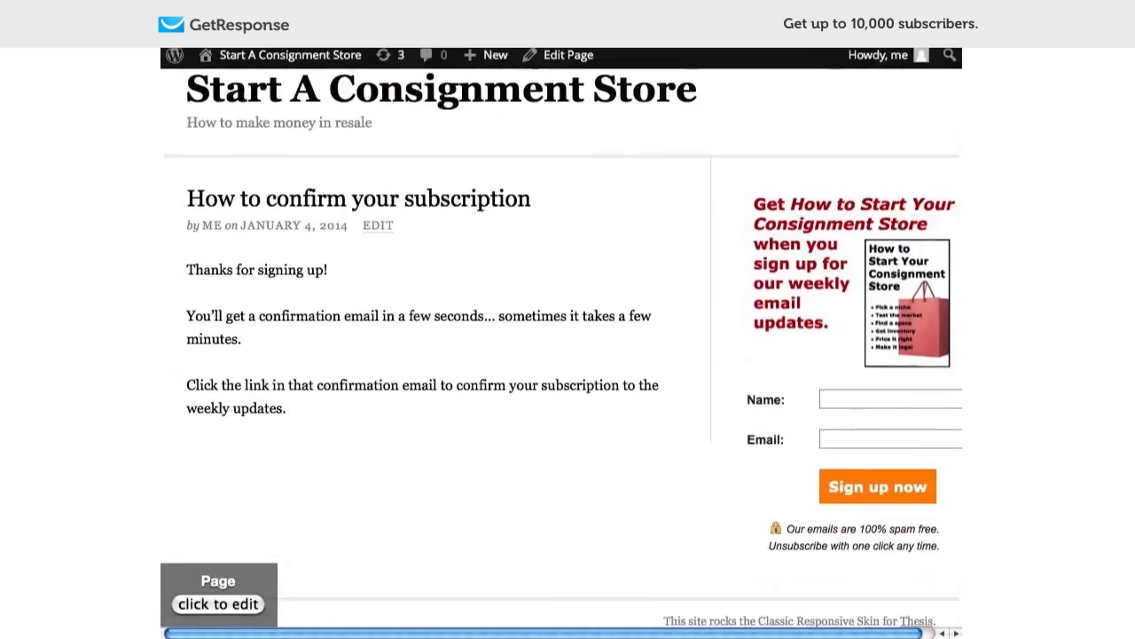
Copy the confirmation page's web address and enter it in GetResponse as the custom thank-you page URL
key("super+c")
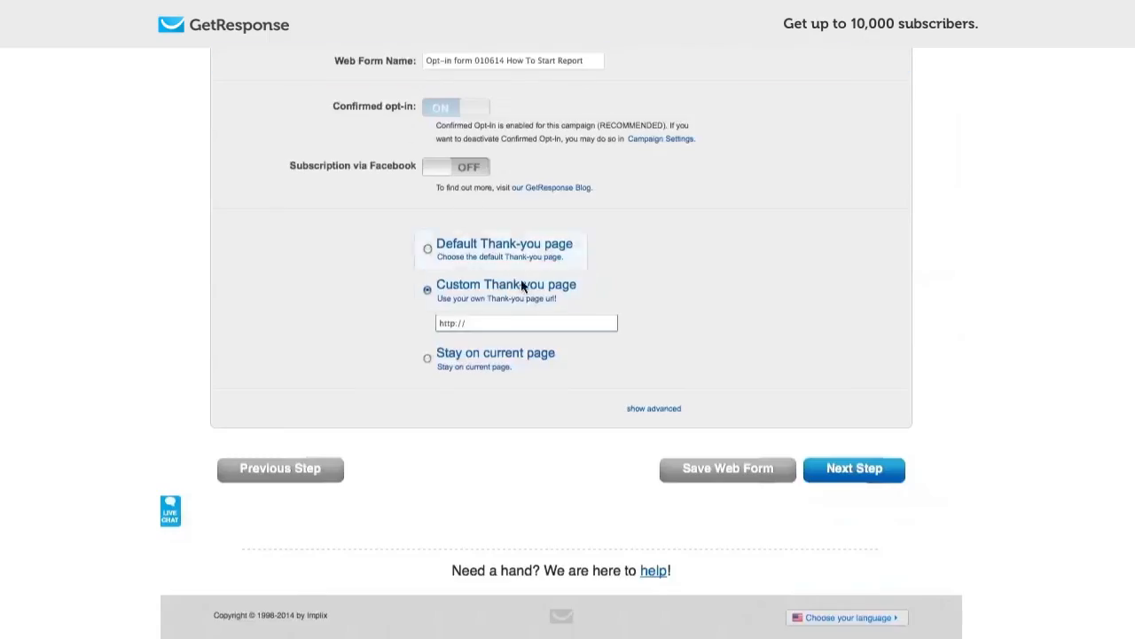
left_click_drag(468, 322, 429, 323)
key("super+v")
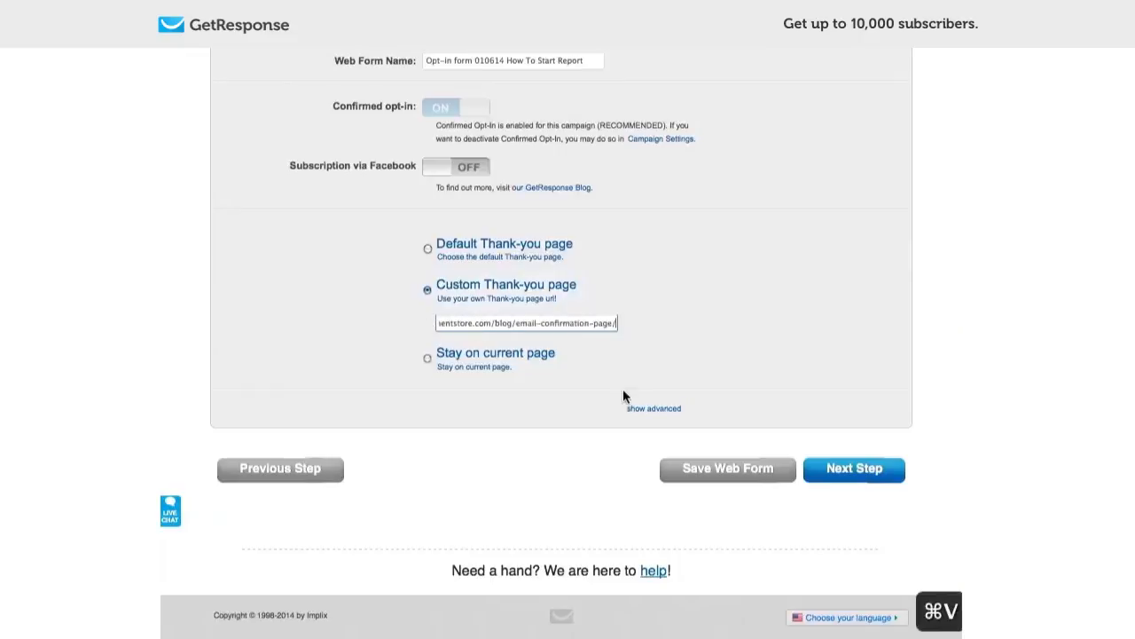
Proceed to the publishing step and choose the "I will install my web form" option
left_click(852, 486)
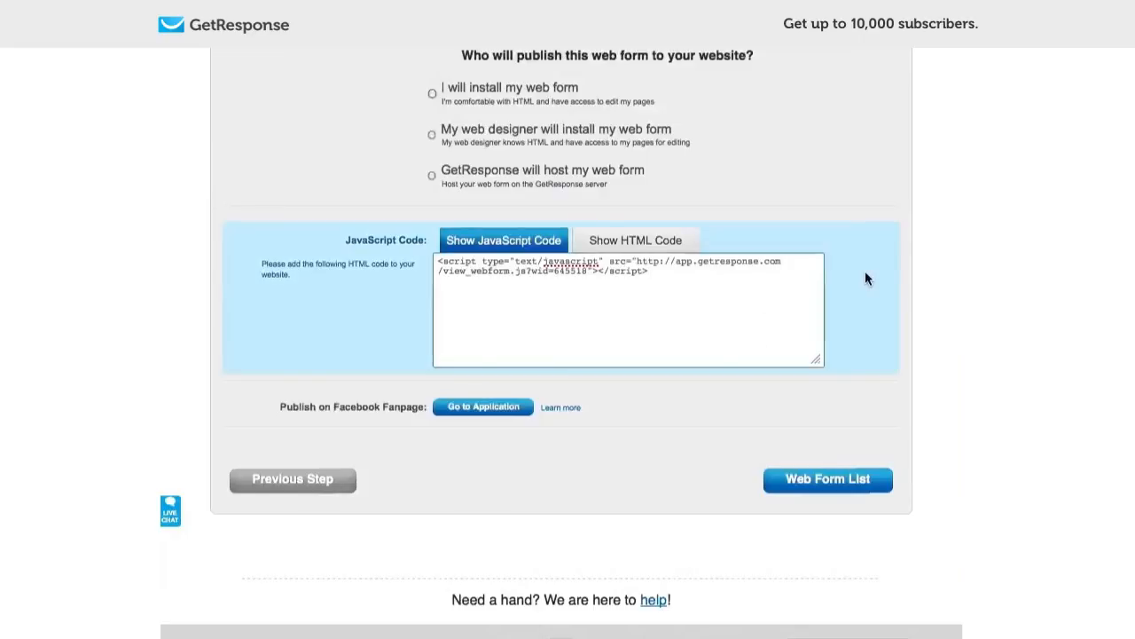
scroll(958, 266, "up", 1)
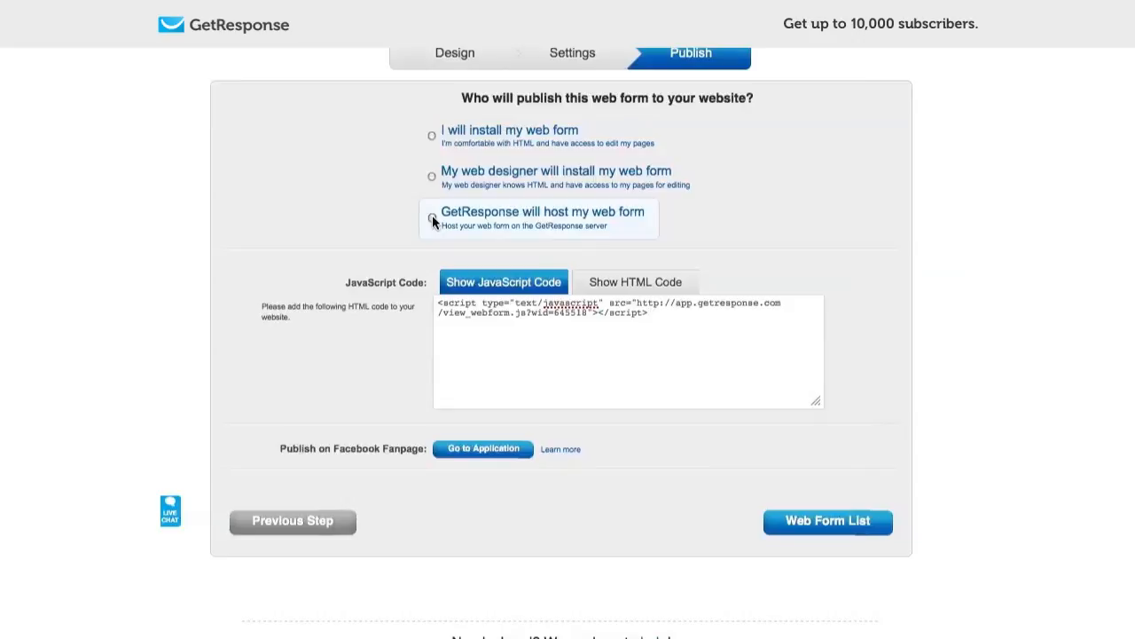
left_click(431, 135)
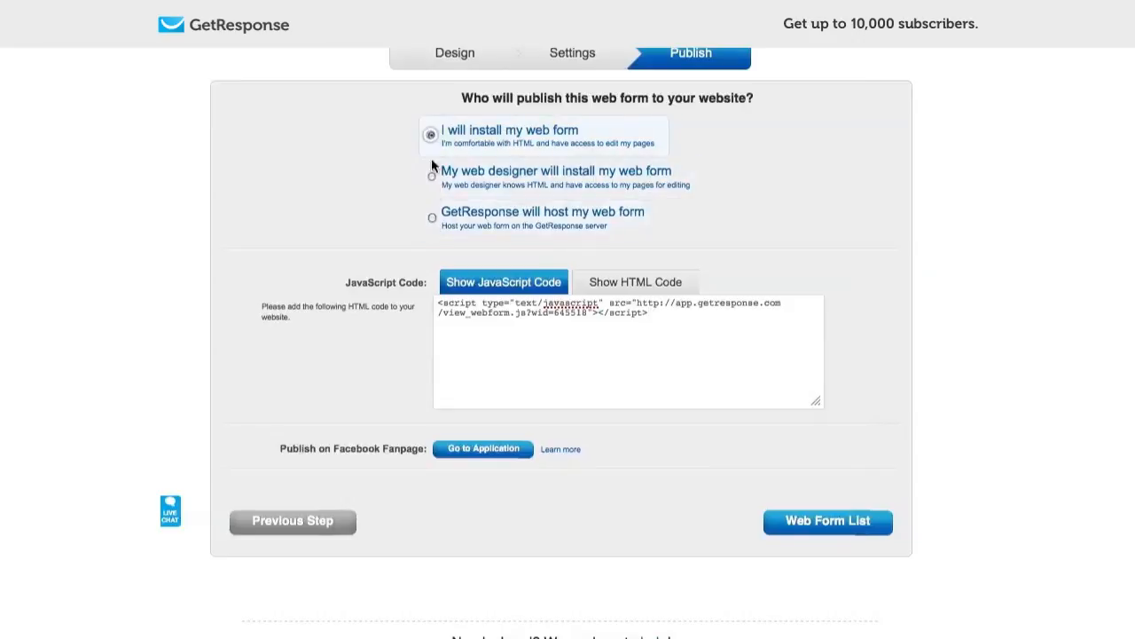
Display the web form's HTML code instead of the JavaScript code and copy all of it
left_click(637, 282)
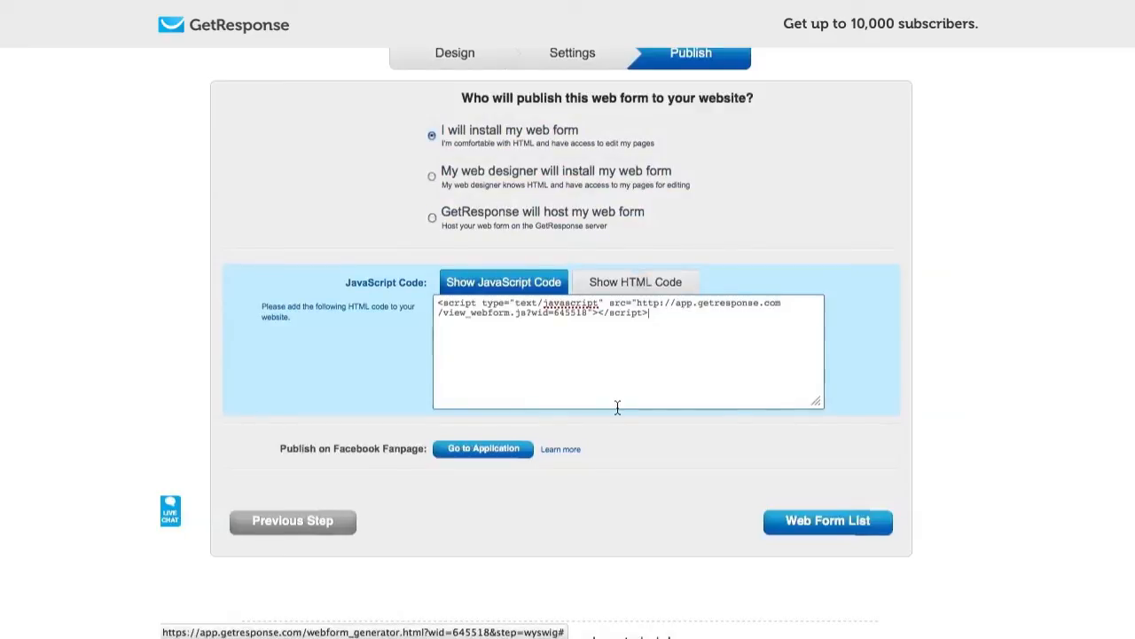
left_click(444, 327)
key("super+a")
key("super+c")
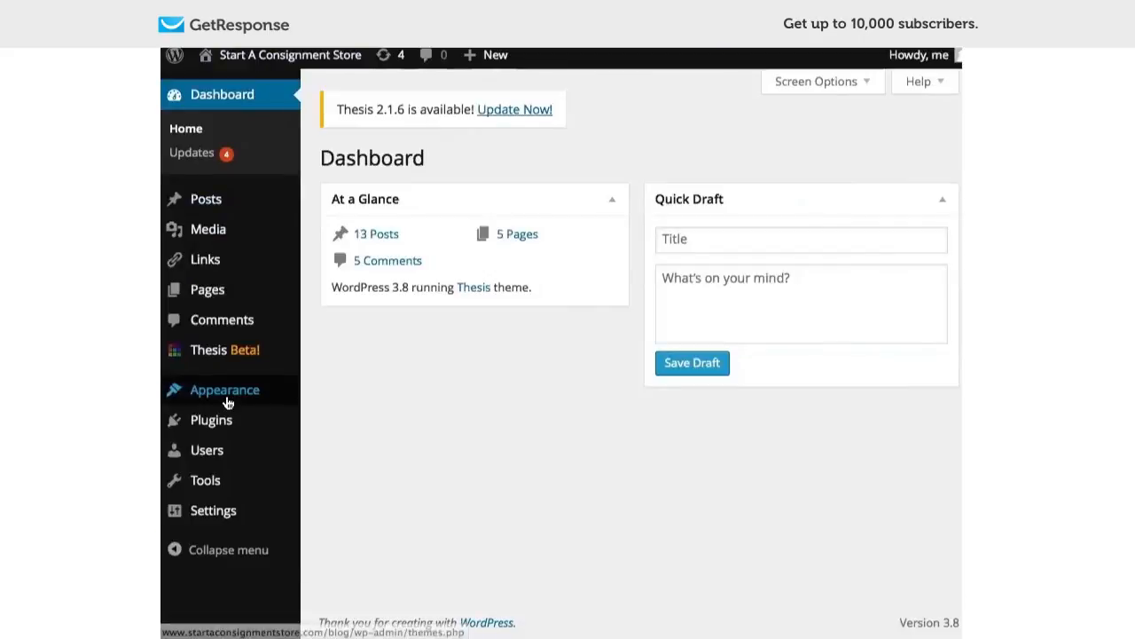
Switch to the WordPress dashboard, open the Widgets page and look inside the existing Text widget in Sidebar Widgets
mouse_move(221, 398)
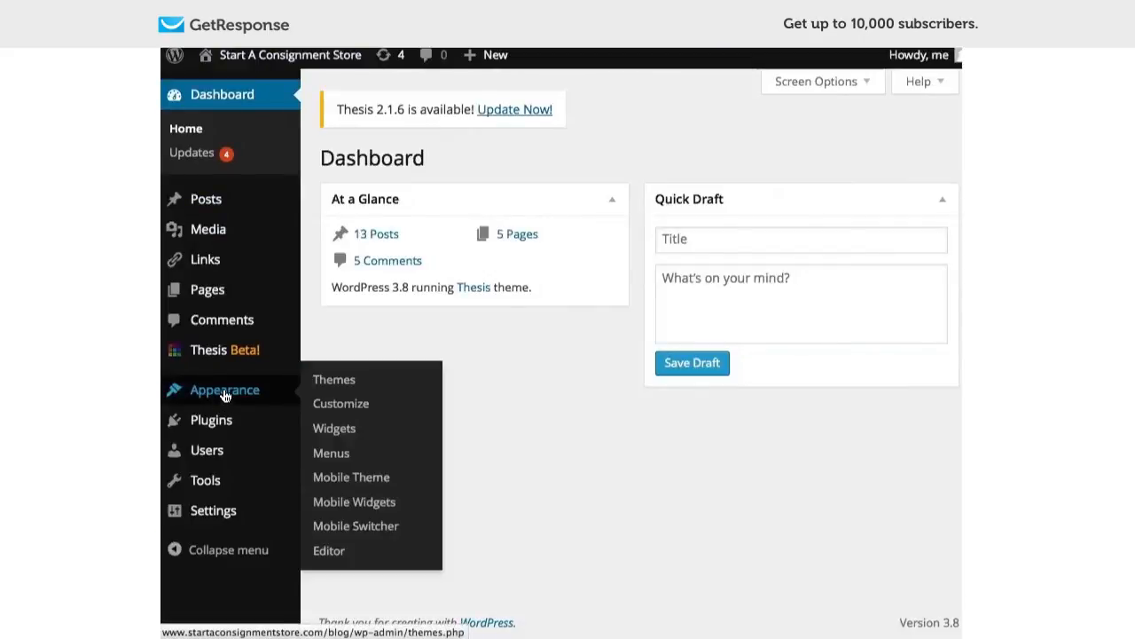
left_click(359, 430)
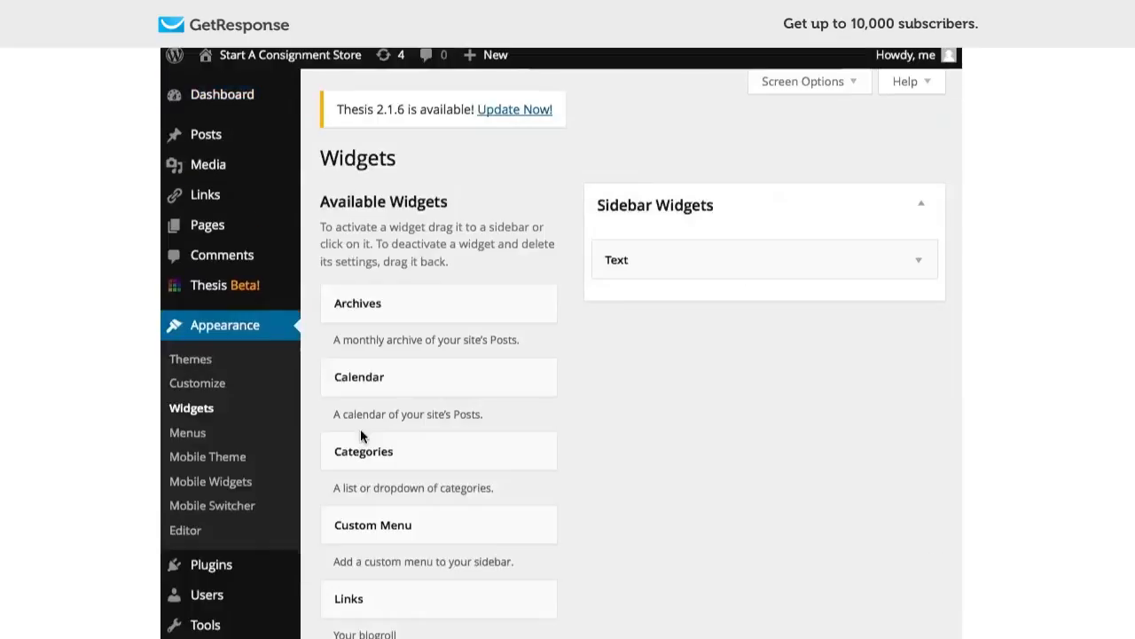
left_click(920, 266)
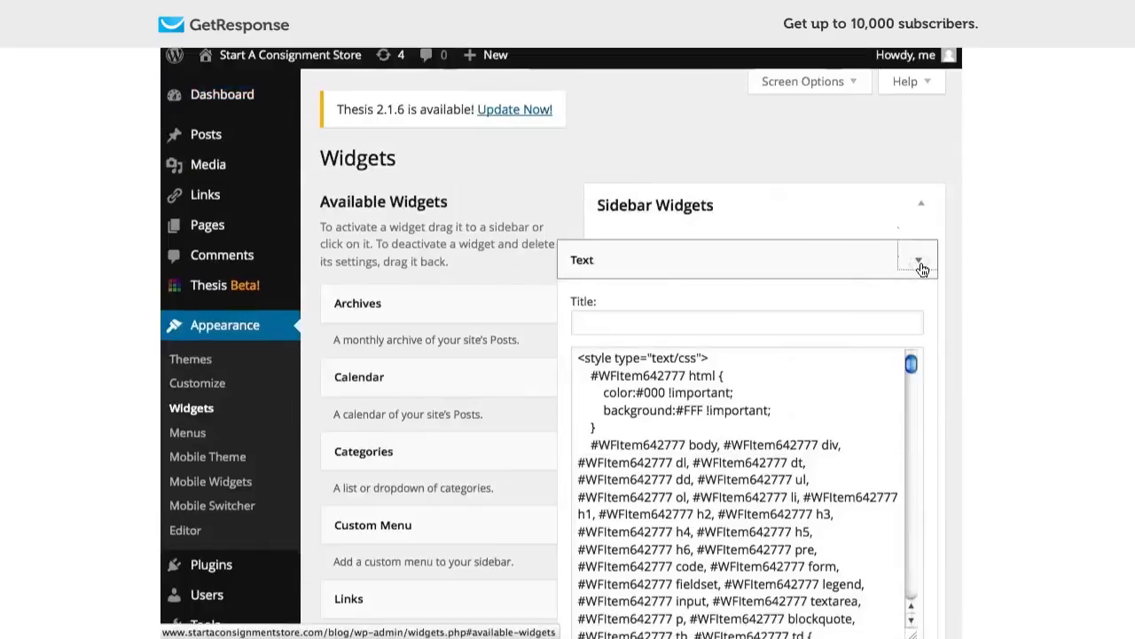
left_click(921, 265)
Add a new Text widget to Sidebar Widgets and place it above the existing Text widget
scroll(921, 268, "down", 5)
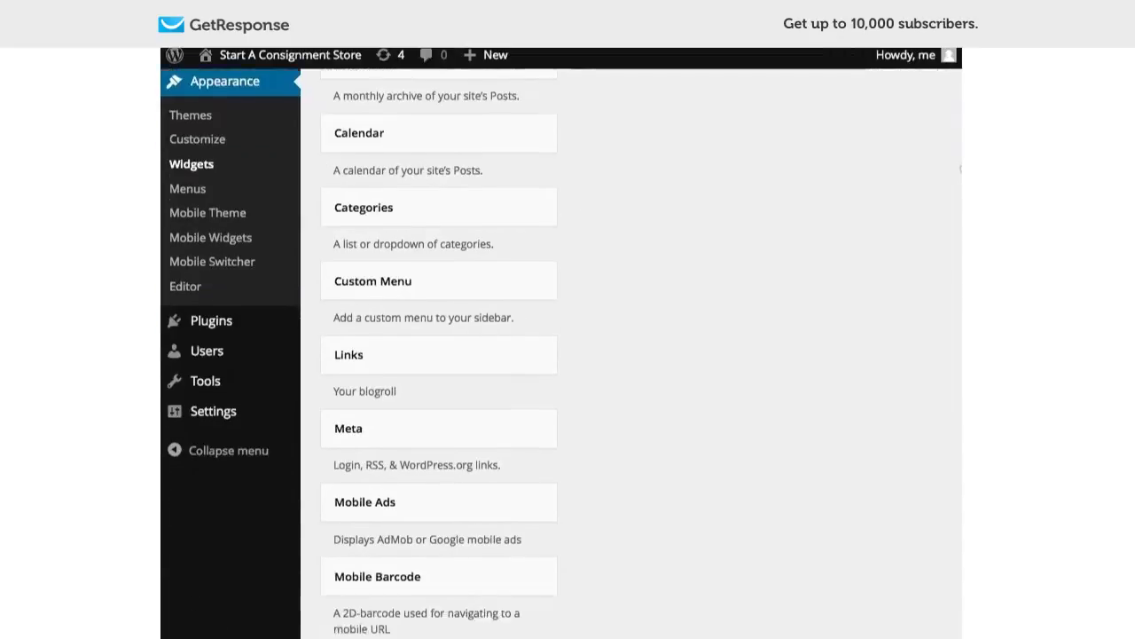
scroll(675, 374, "down", 10)
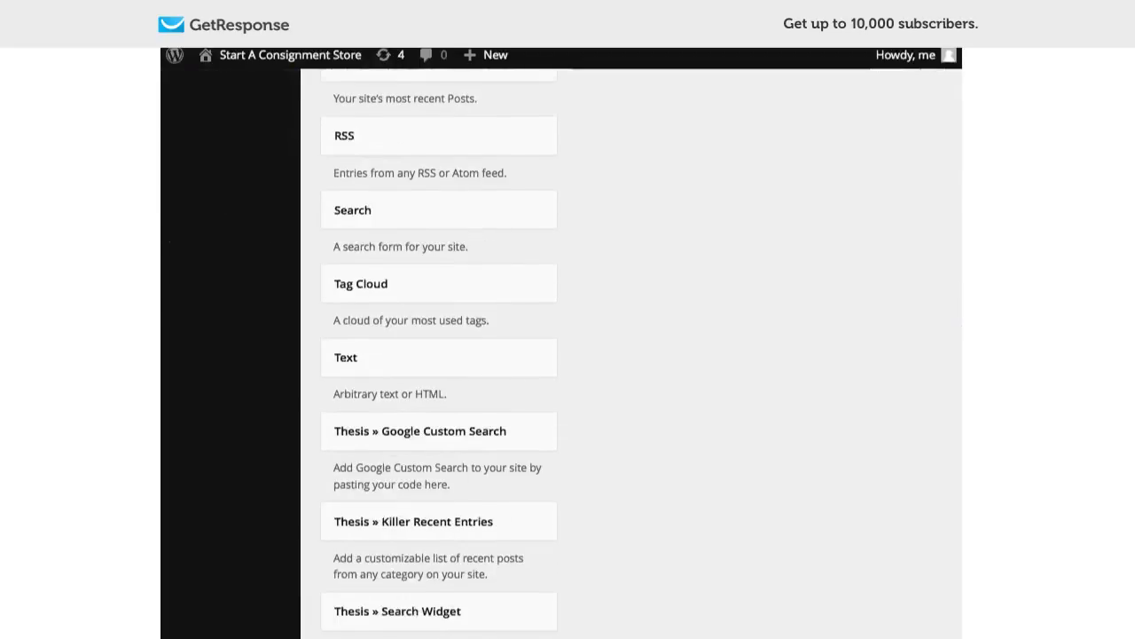
left_click_drag(452, 358, 722, 221)
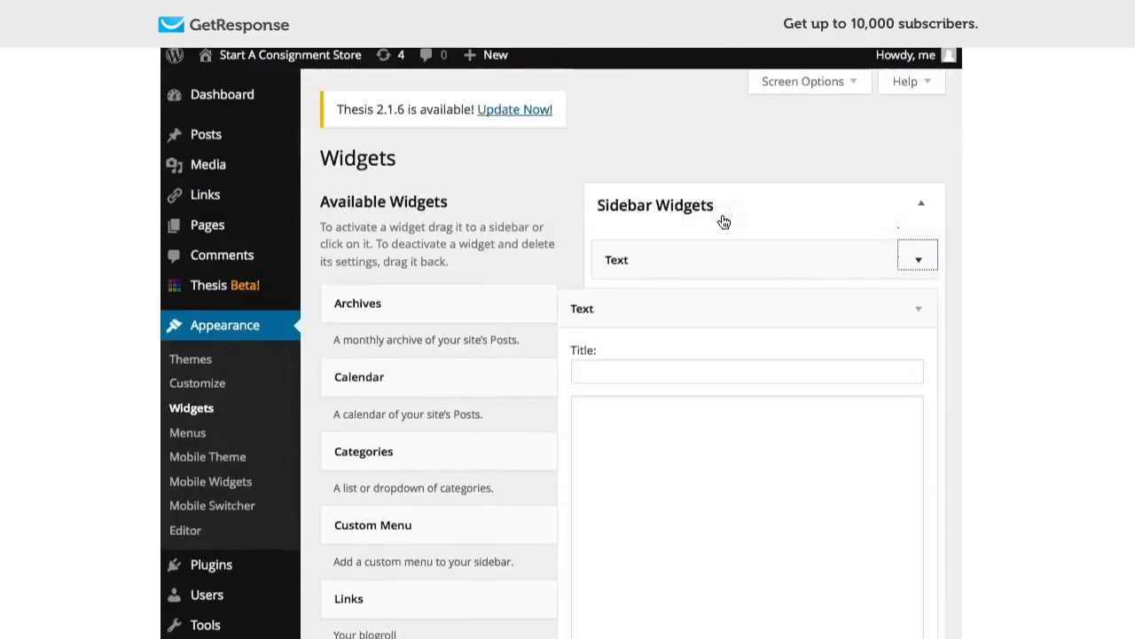
left_click_drag(702, 303, 712, 242)
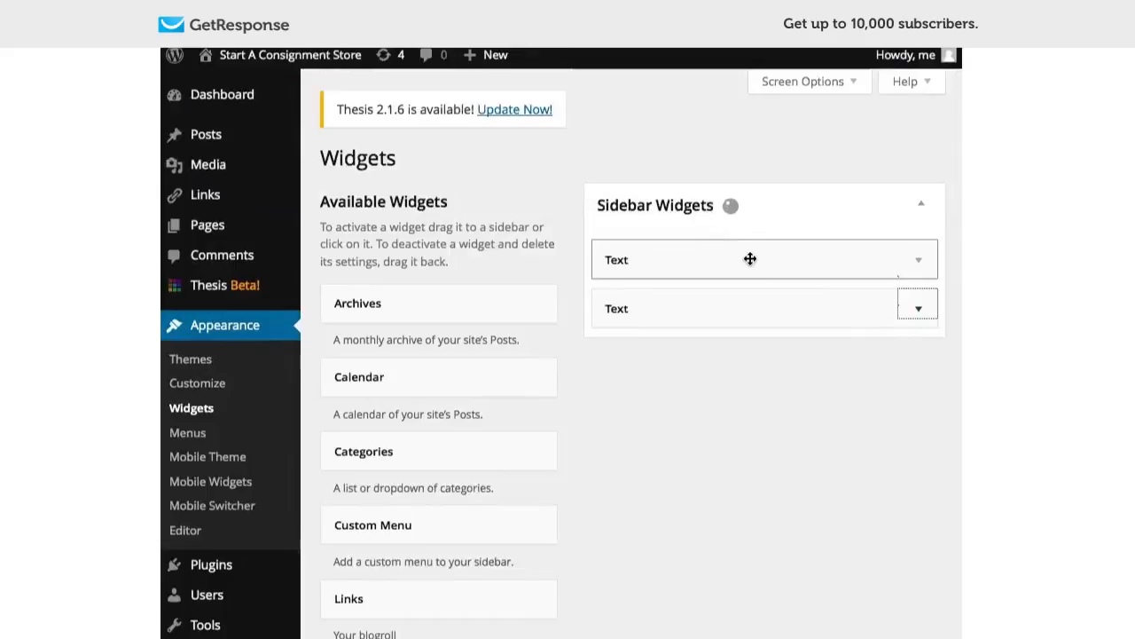
Paste the copied GetResponse HTML code into the new Text widget's content and save the widget
left_click(918, 267)
left_click(778, 454)
key("super+v")
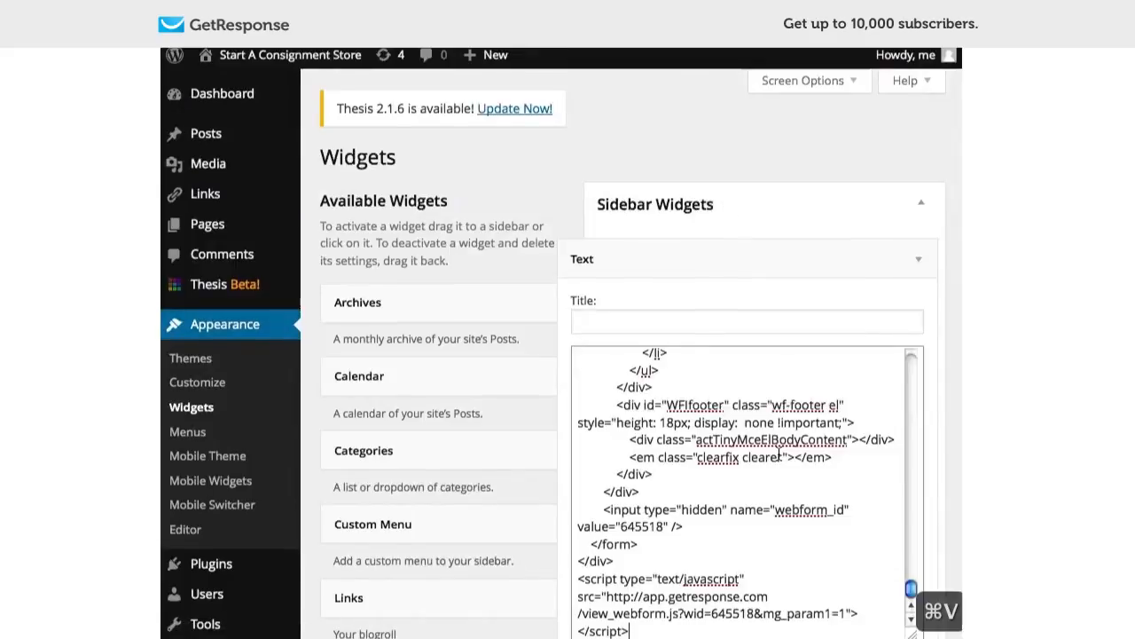
scroll(748, 399, "down", 5)
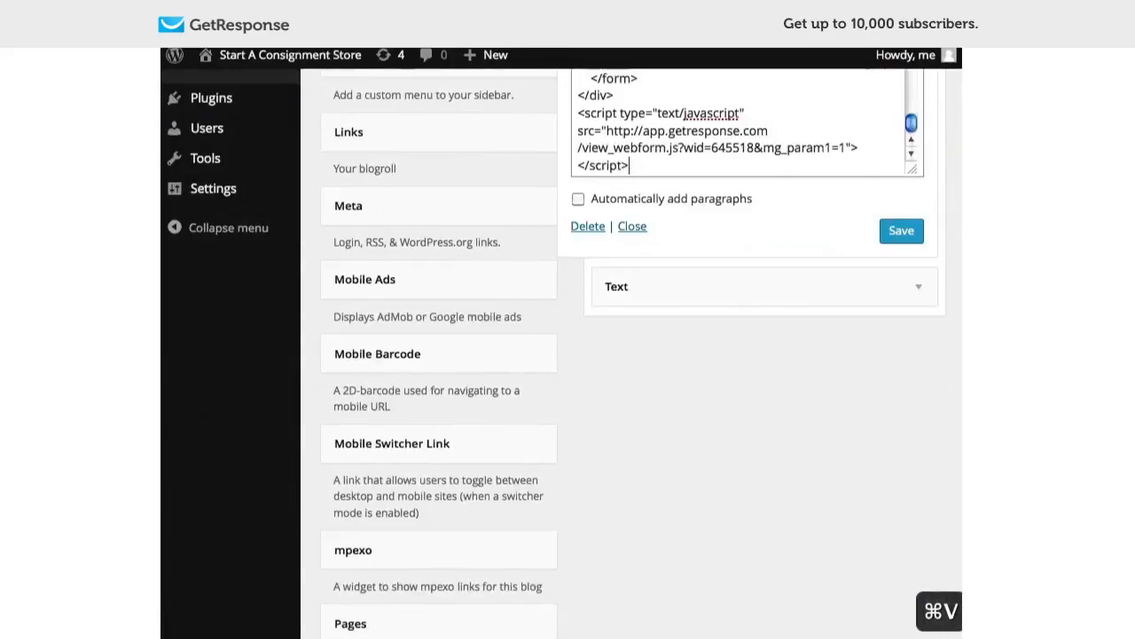
left_click(909, 231)
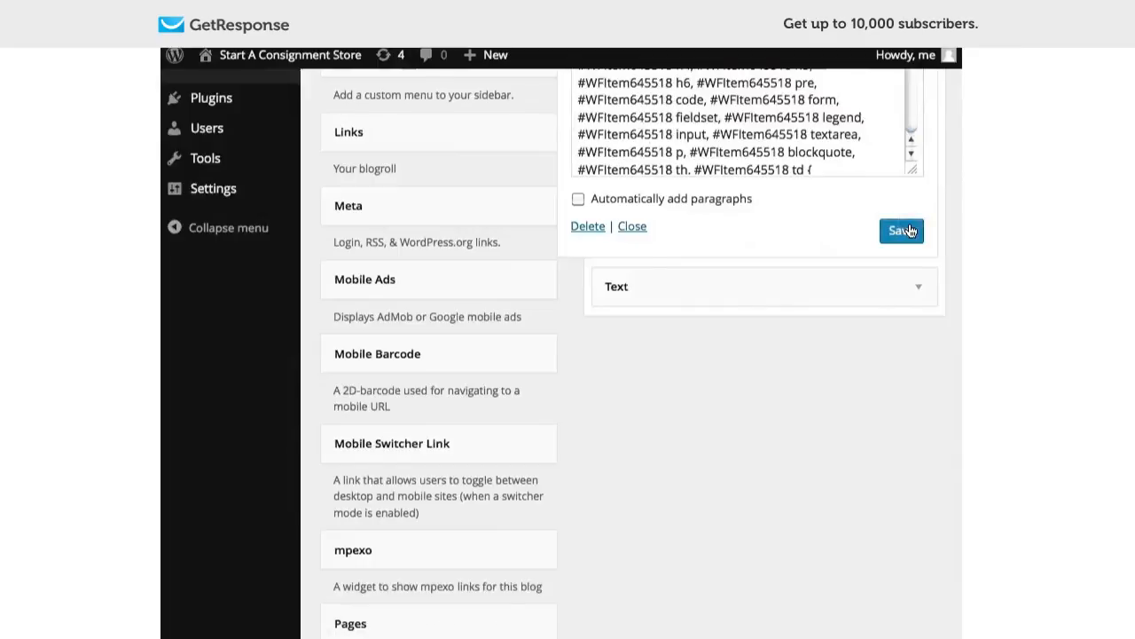
scroll(945, 190, "up", 5)
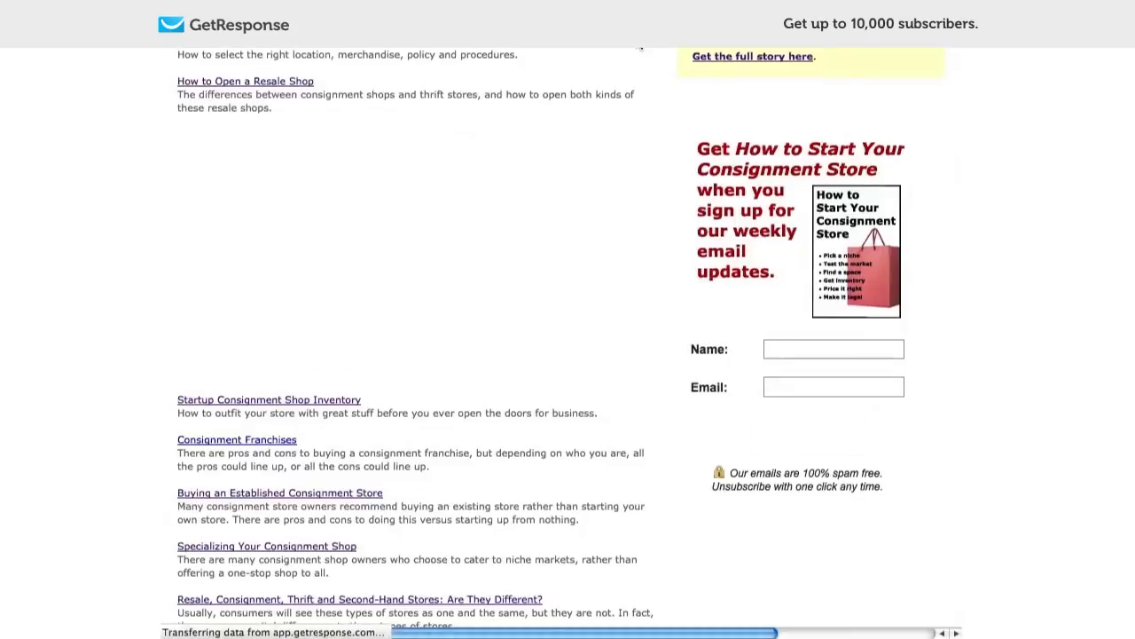
Open the "How to Pick a Name for Your Consignment Shop" article on the live site and examine the sign-up form in its sidebar
scroll(949, 267, "down", 5)
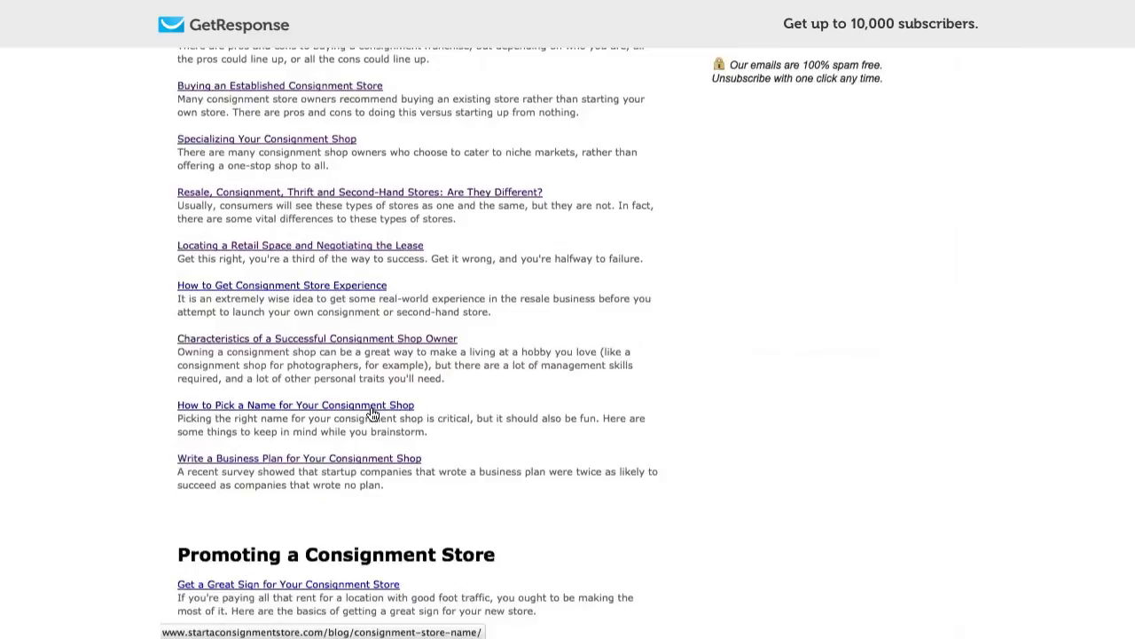
left_click(372, 408)
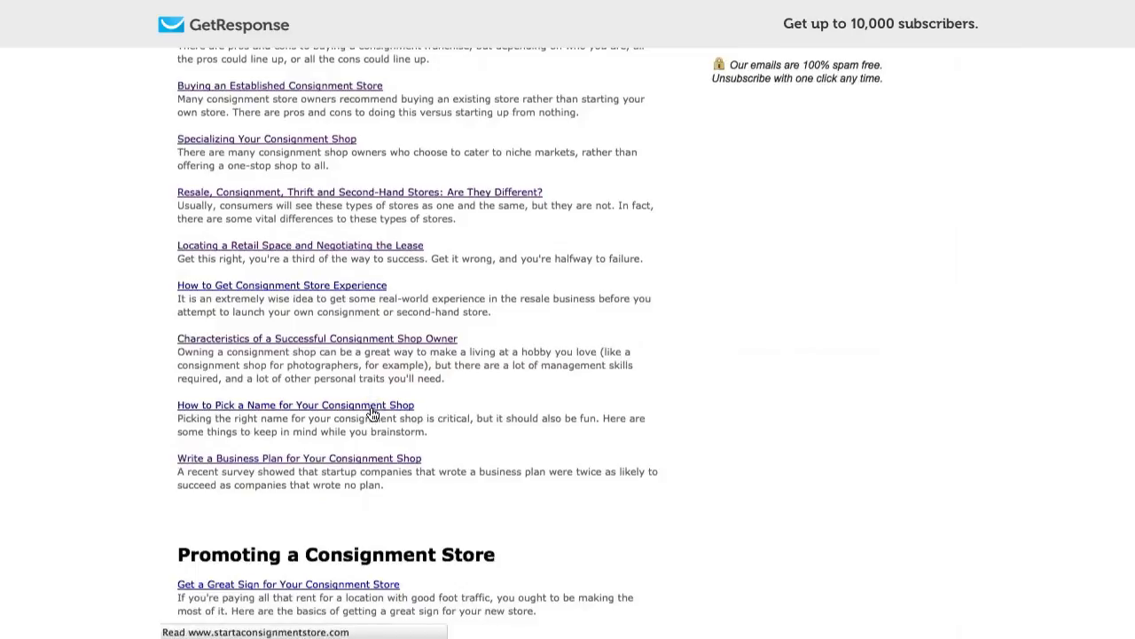
scroll(560, 346, "down", 3)
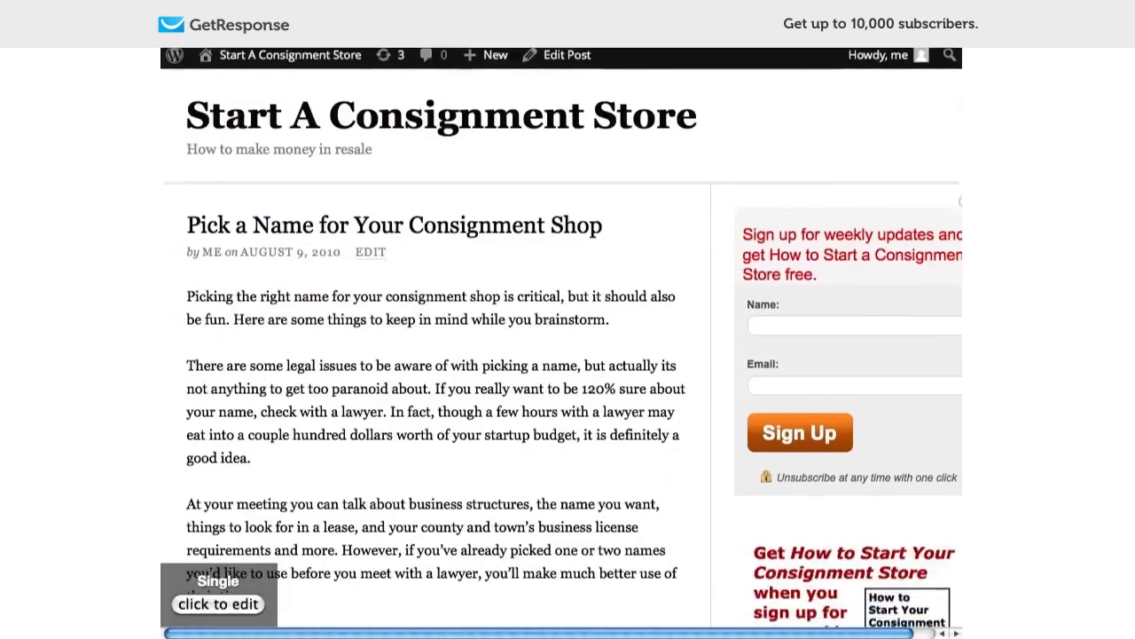
left_click_drag(772, 634, 845, 632)
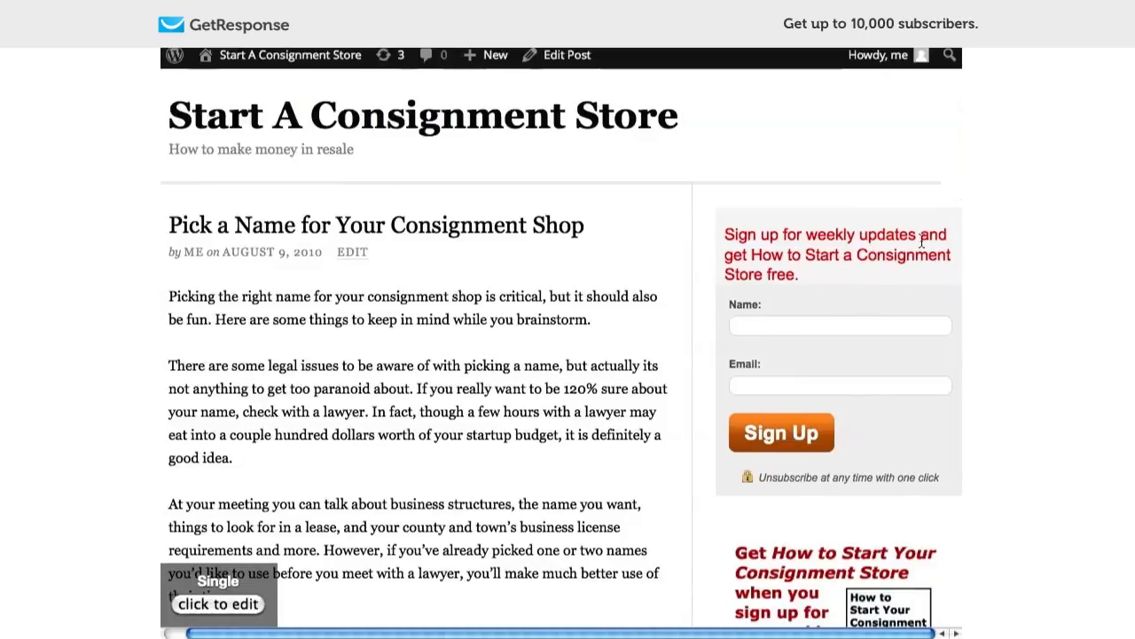
scroll(961, 227, "down", 2)
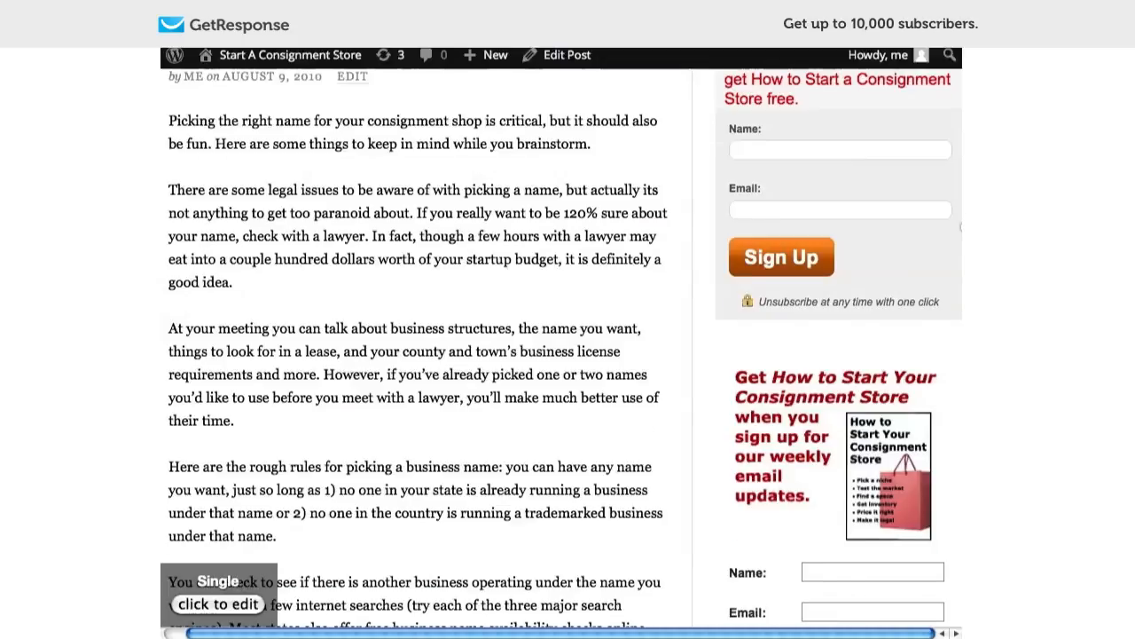
scroll(961, 228, "up", 1)
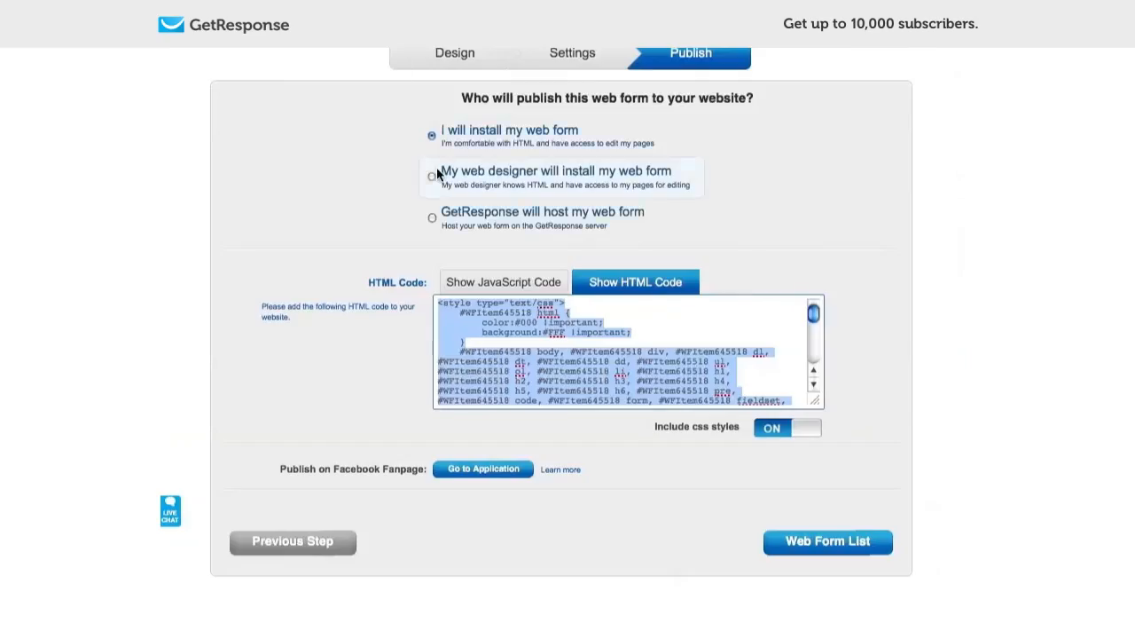
Switch back to GetResponse and leave the publishing step for the list of web forms
left_click(803, 541)
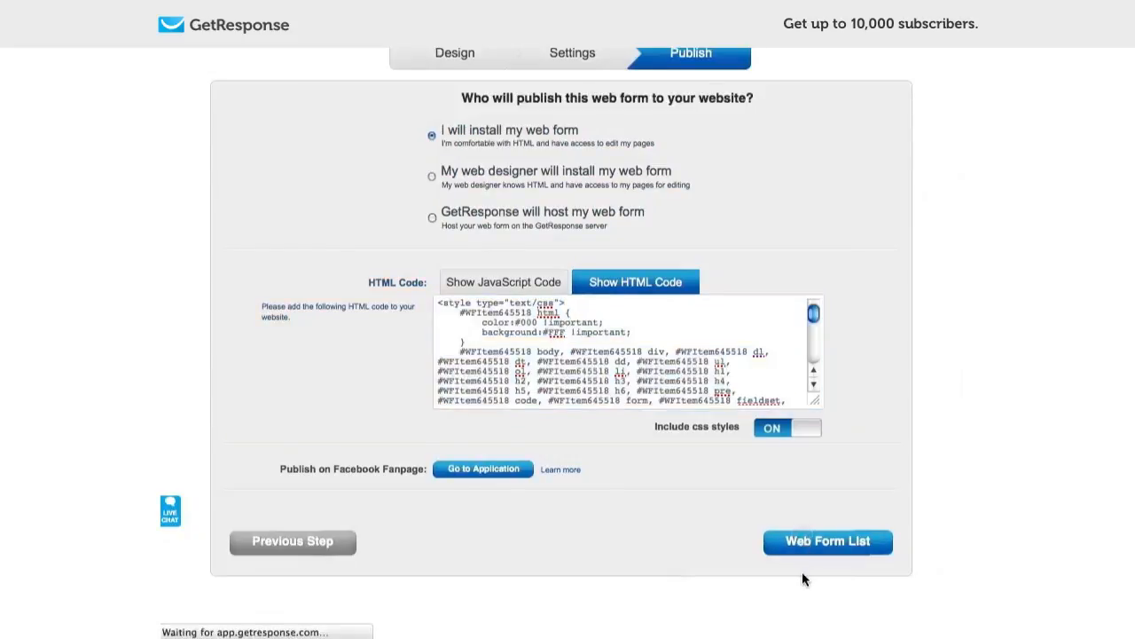